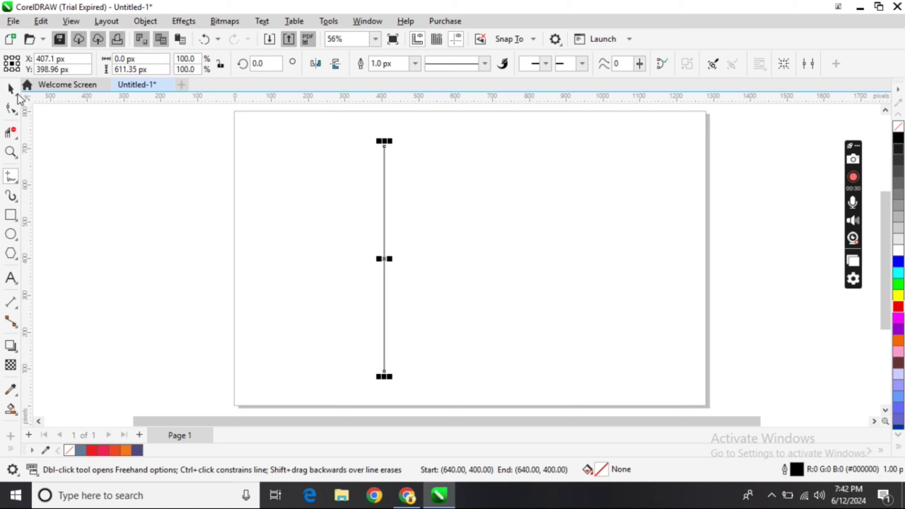
Step: Duplicate the vertical line and offset the copy 80 px to its right
left_click(11, 89)
mouse_move(381, 257)
left_mouse_down()
mouse_move(395, 139)
mouse_move(383, 146)
left_mouse_up()
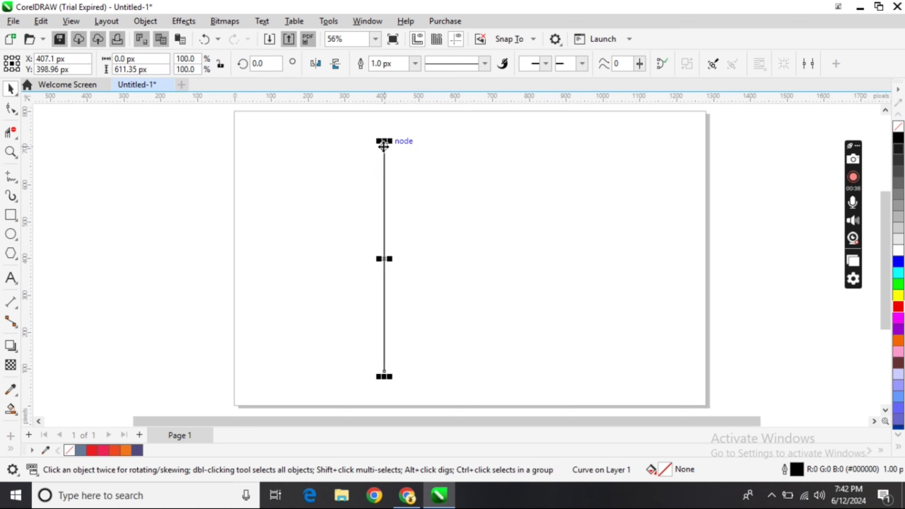
key("Right")
key("Right")
key("Right")
key("Right")
key("Right")
key("Right")
key("Right")
key("Right")
key("Right")
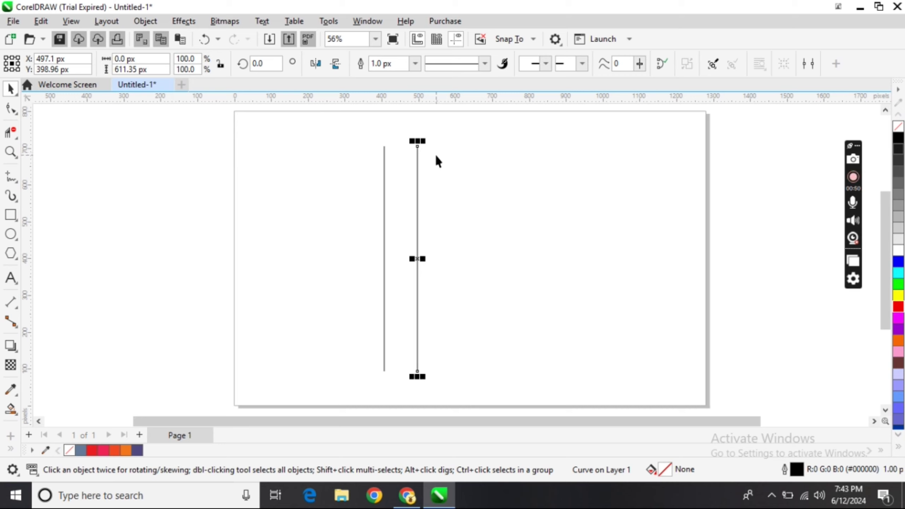
key("Left")
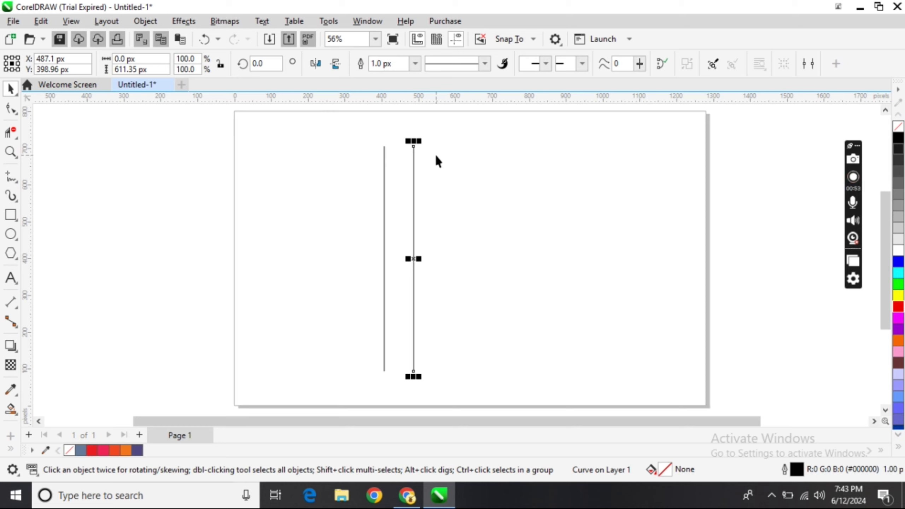
left_click(434, 154)
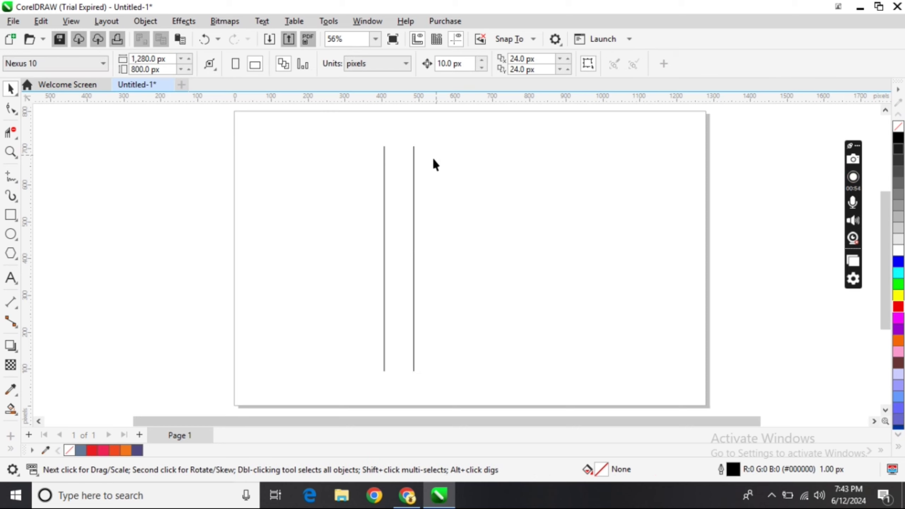
Step: Duplicate the second vertical line and place the copy 10 px to its right
left_click(414, 199)
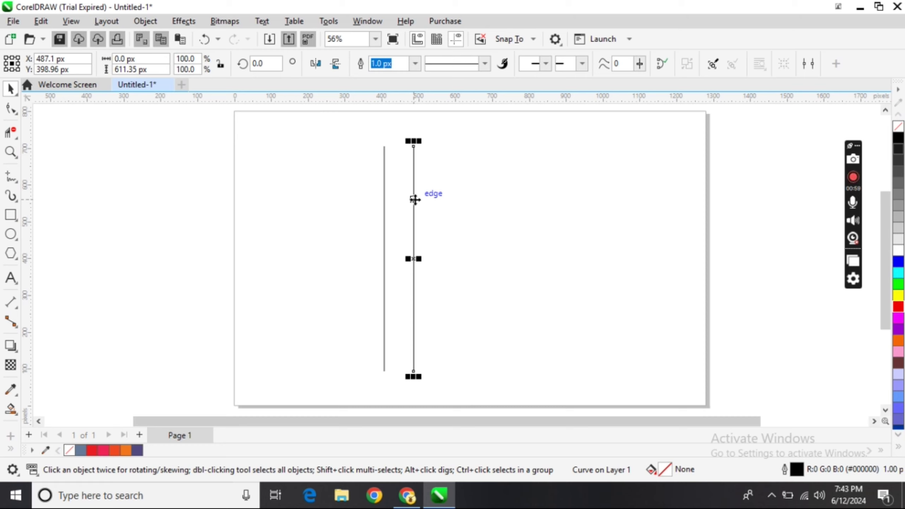
left_click_drag(424, 136, 419, 146)
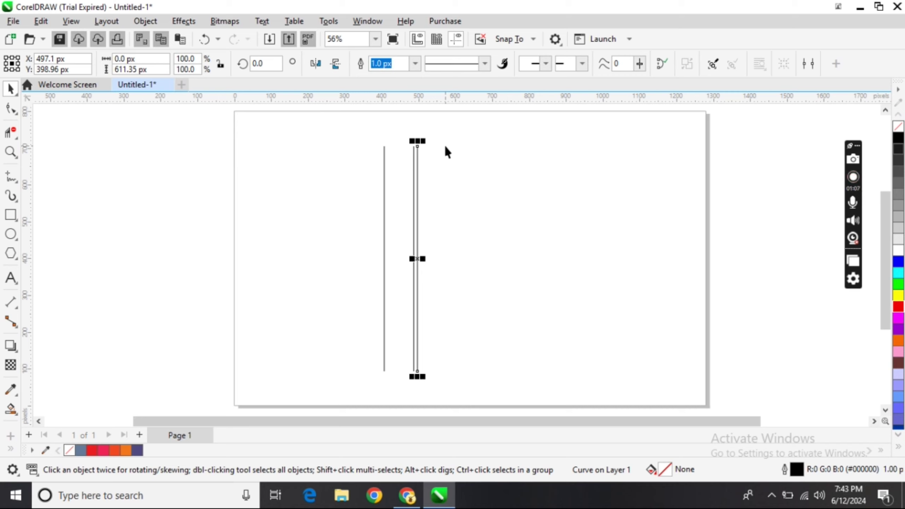
key("Right")
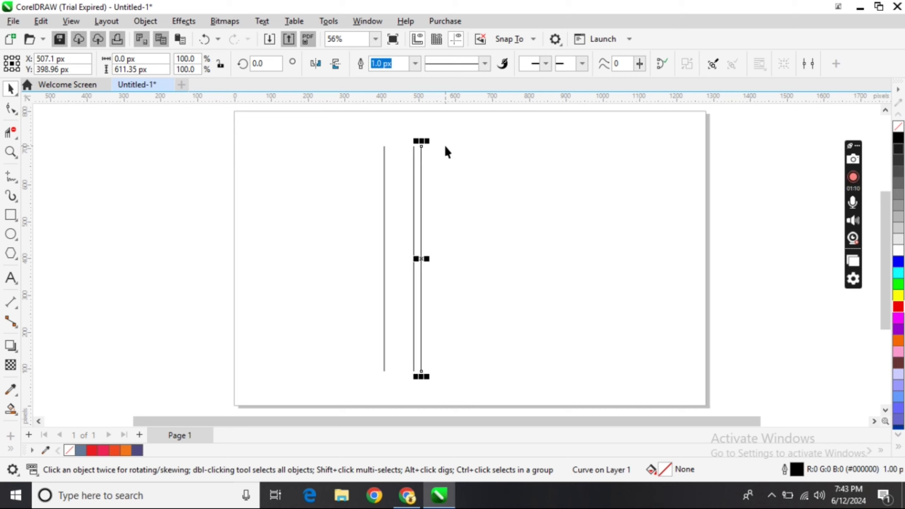
key("Left")
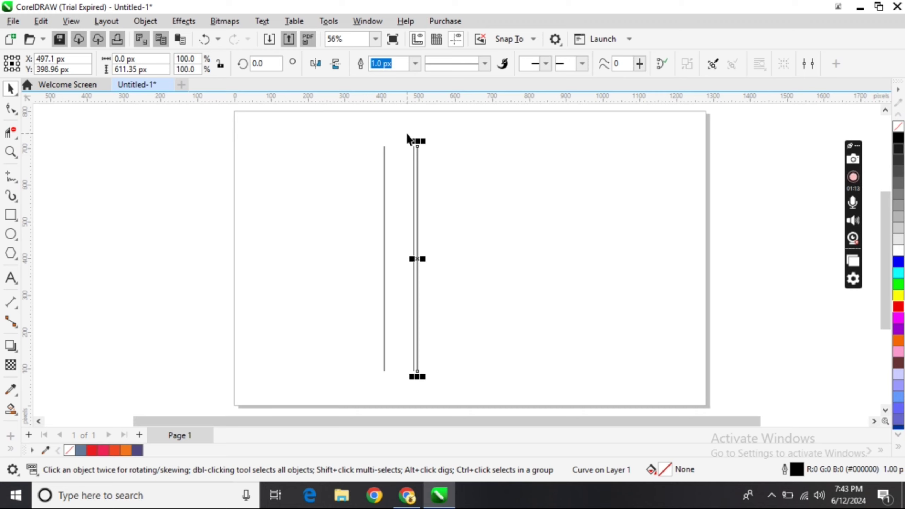
Step: Duplicate the two closely spaced vertical lines and place the copied pair farther right, centred at about X 846 px, Y 383 px
left_click_drag(407, 134, 426, 171)
left_click_drag(448, 385, 450, 383)
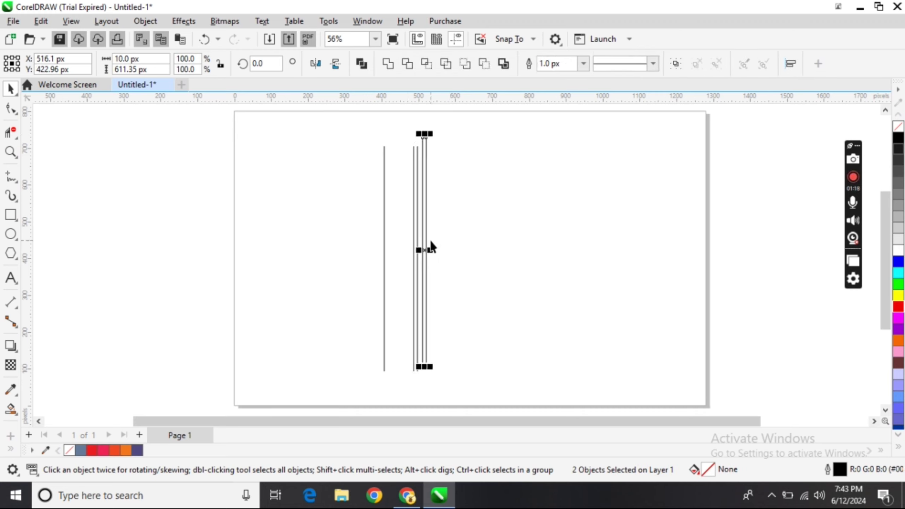
left_click_drag(419, 258, 548, 265)
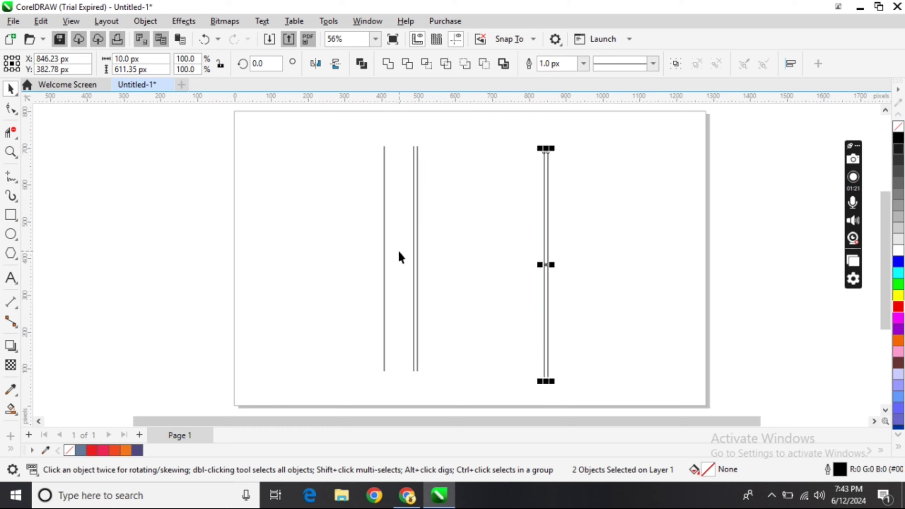
Step: Draw a horizontal line about 600 px long across the upper part of the vertical lines and nudge it down 10 px
left_click(11, 176)
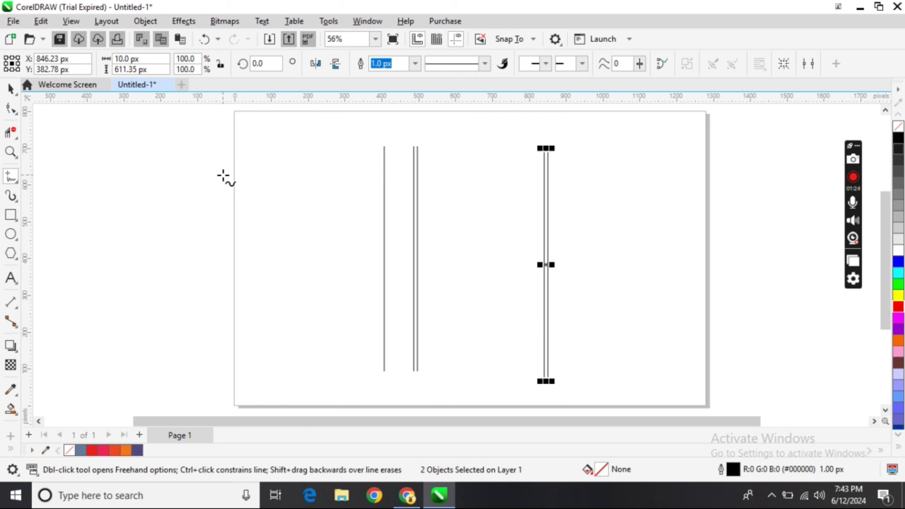
left_click(344, 174)
left_click(444, 174)
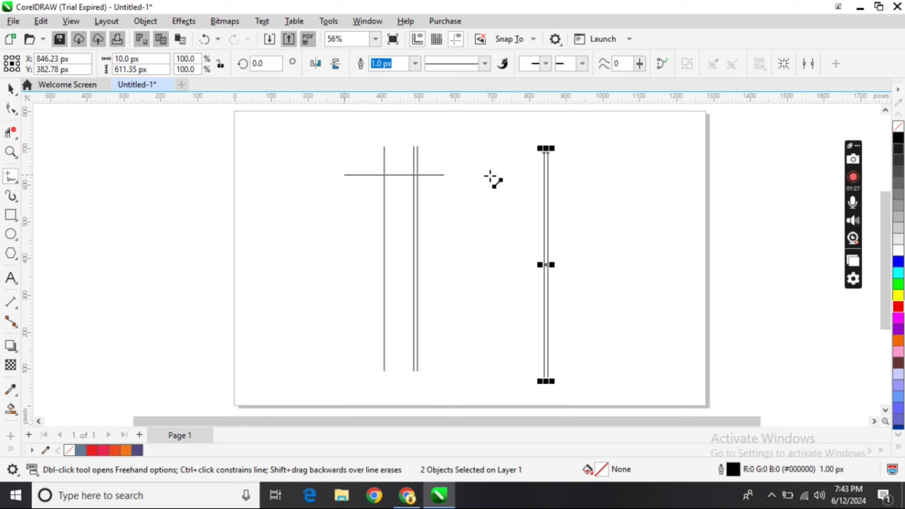
left_click(566, 175)
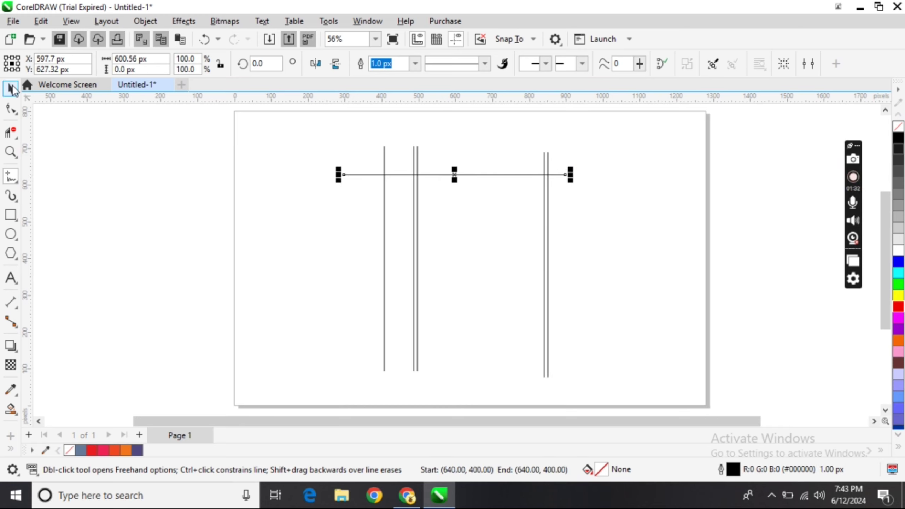
left_click(11, 88)
key("Down")
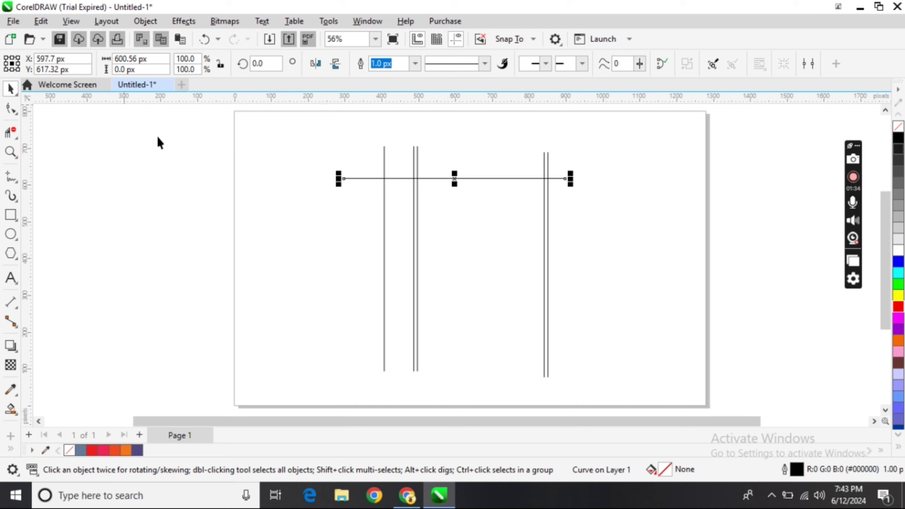
Step: Rotate the copied pair of vertical lines on the right by 90 degrees
left_click(296, 171)
left_click(546, 215)
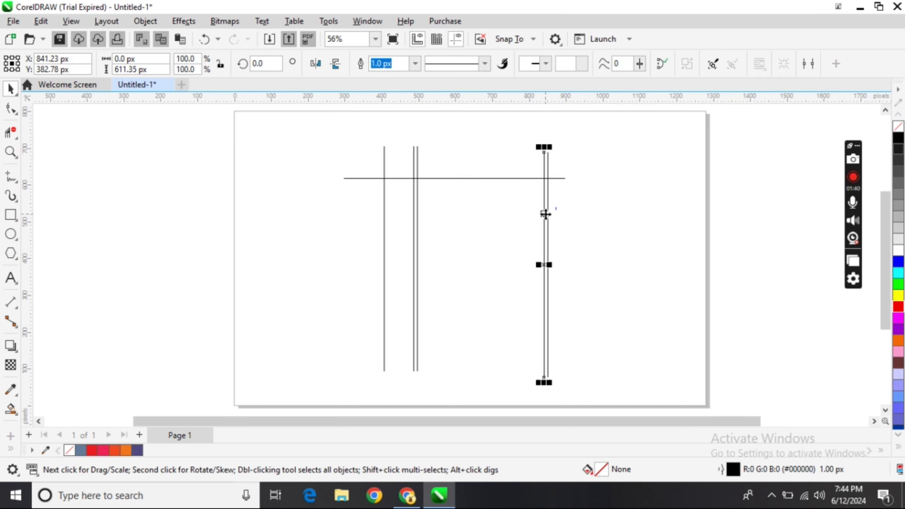
left_click(549, 225, "shift")
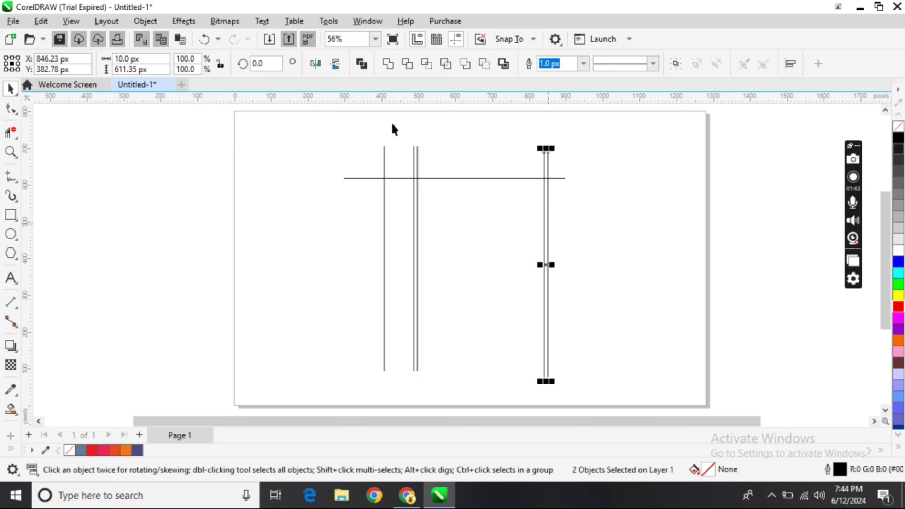
left_click(267, 66)
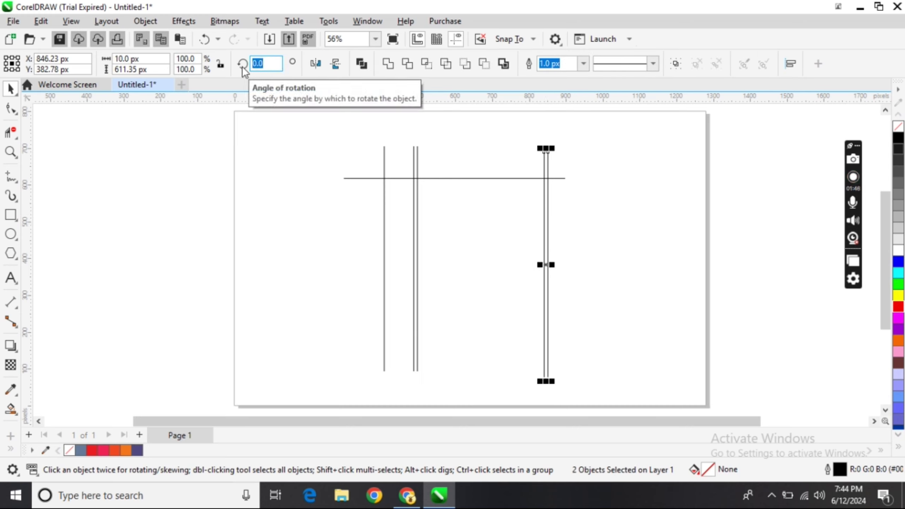
type("90")
left_click(268, 121)
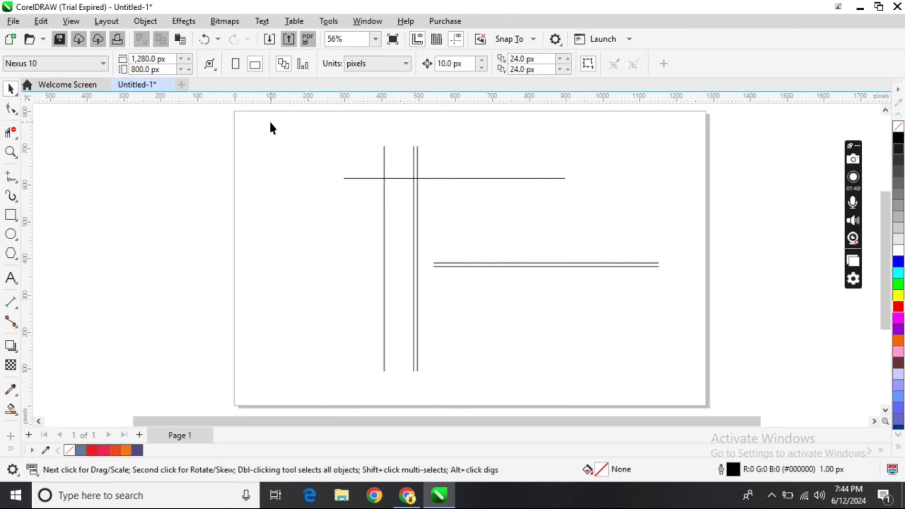
Step: Move the rotated pair of lines across the verticals, below the single horizontal line, centred at about X 559 px, Y 525 px
left_click_drag(431, 241, 669, 283)
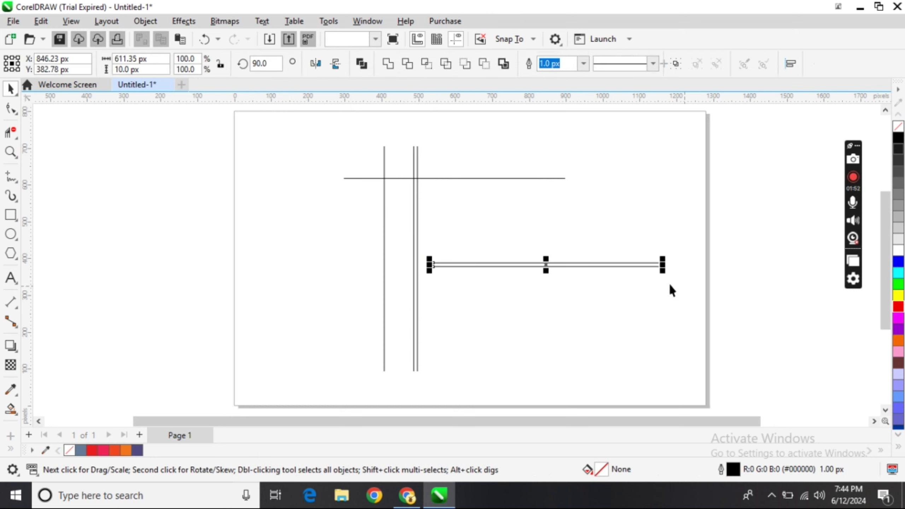
left_click_drag(541, 264, 435, 211)
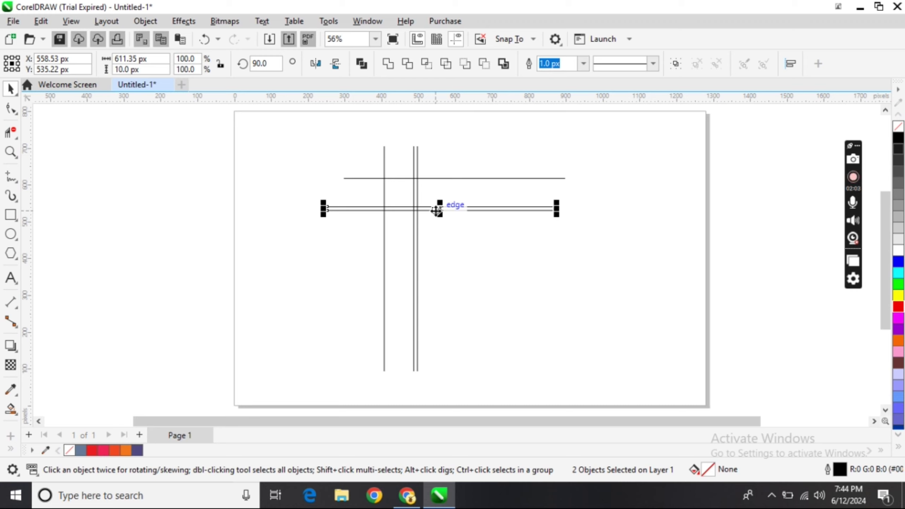
key("Down")
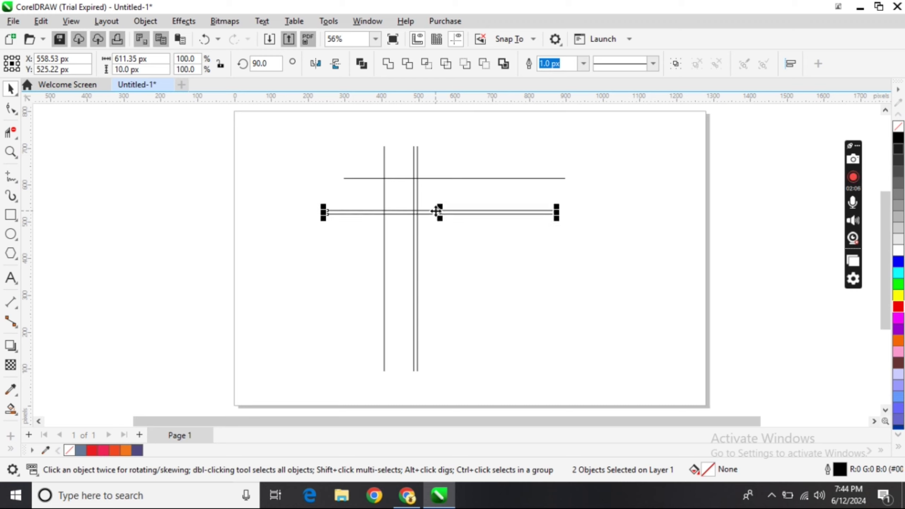
left_click(460, 292)
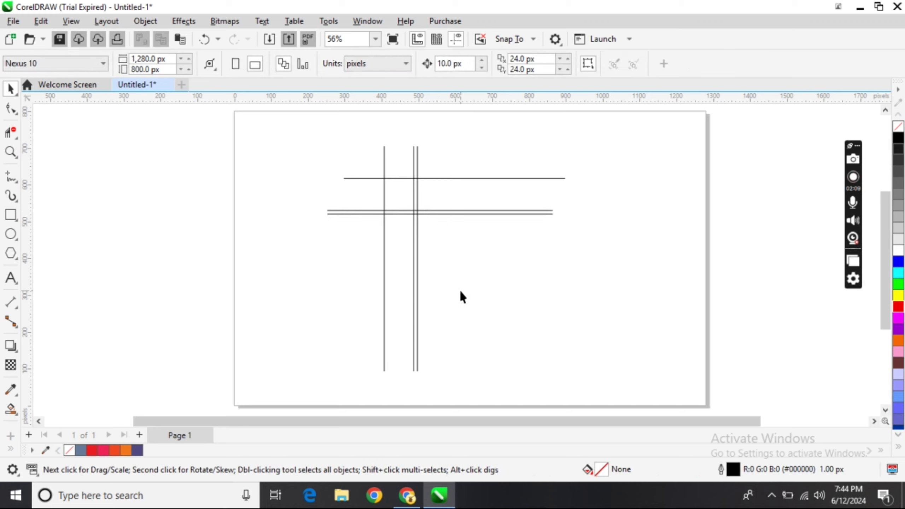
Step: Draw an 87 px circle left of the first vertical between the horizontal lines, and an 80 px circle between the verticals above the top horizontal
left_click(11, 234)
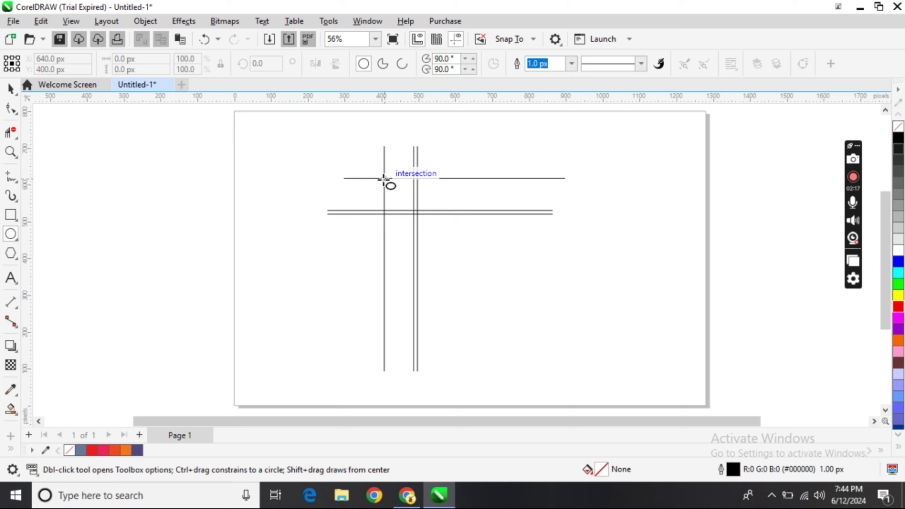
left_click_drag(384, 178, 370, 212)
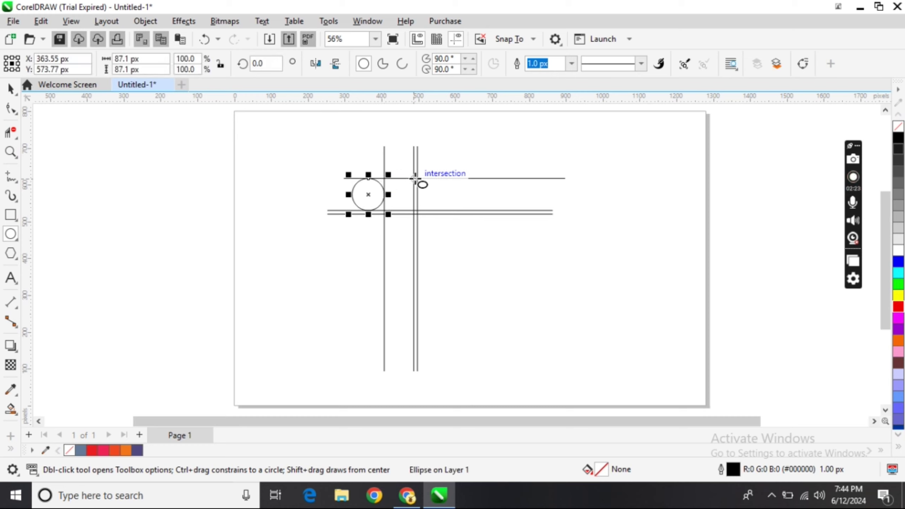
left_click_drag(415, 178, 383, 148)
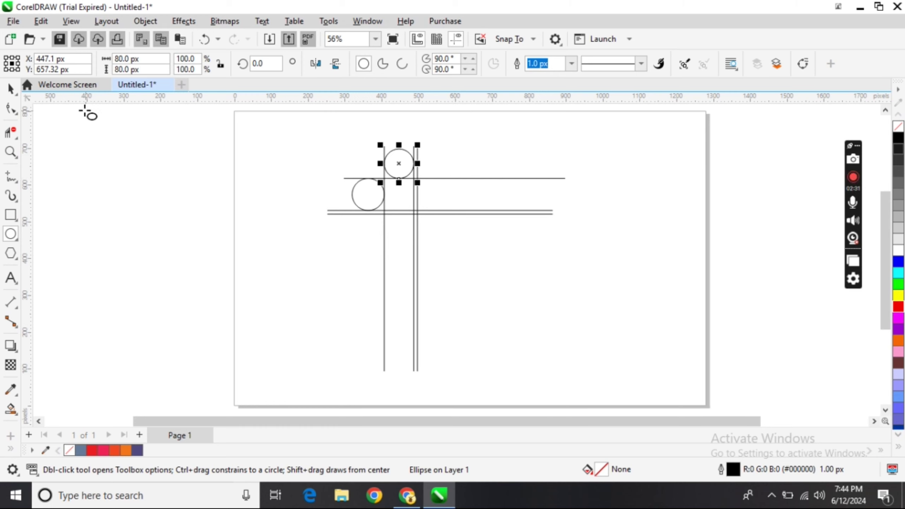
Step: Delete the circle left of the verticals and nudge the horizontal pair of lines up 10 px
left_click(10, 89)
left_click(360, 194)
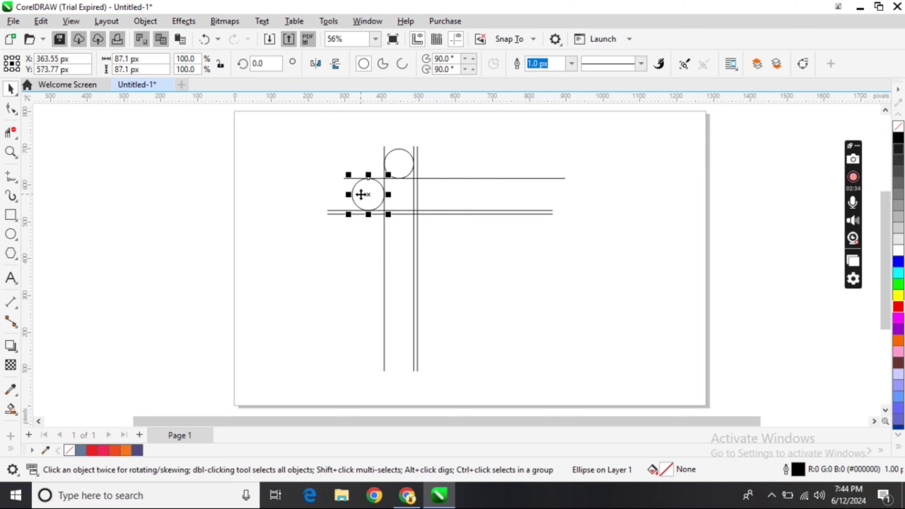
key("Delete")
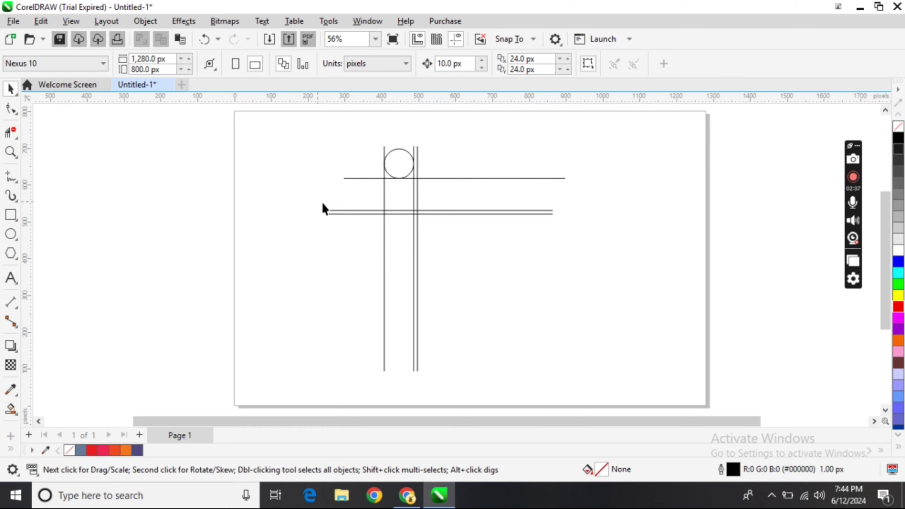
left_click_drag(563, 228, 567, 228)
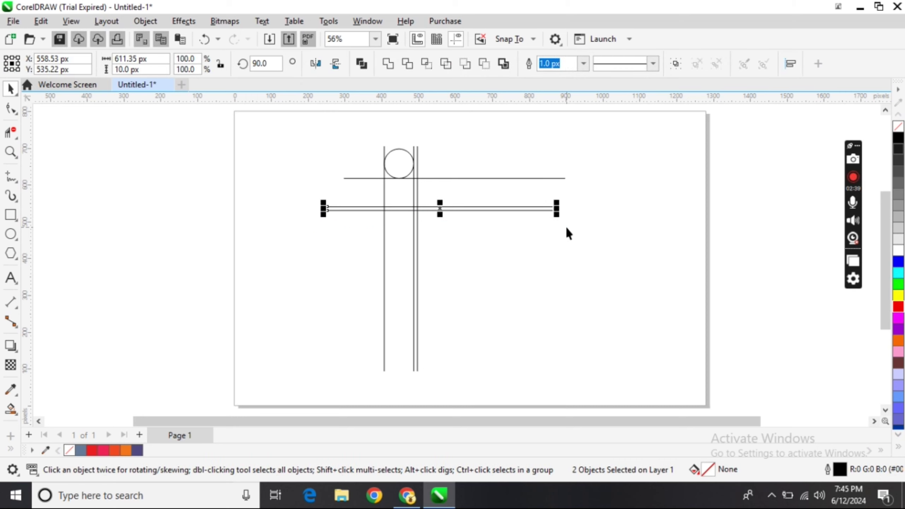
left_click_drag(397, 163, 407, 158)
left_click_drag(407, 158, 367, 193)
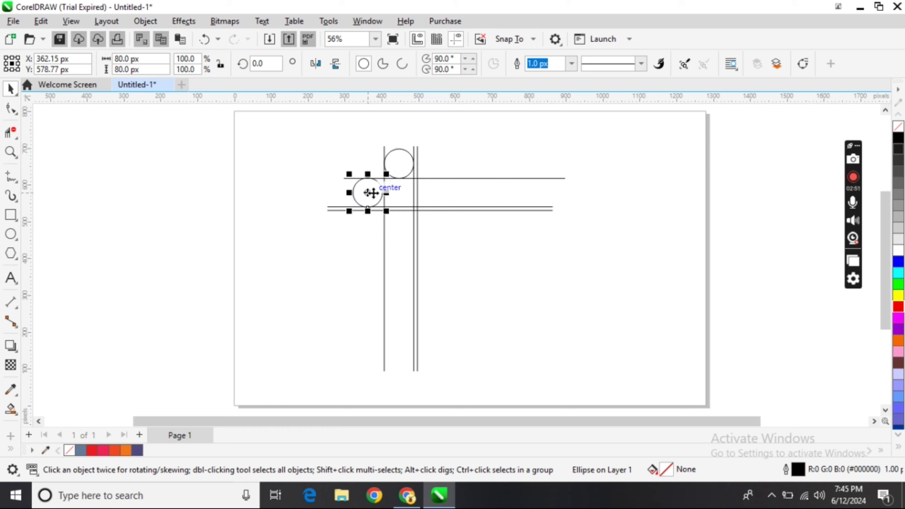
key("Delete")
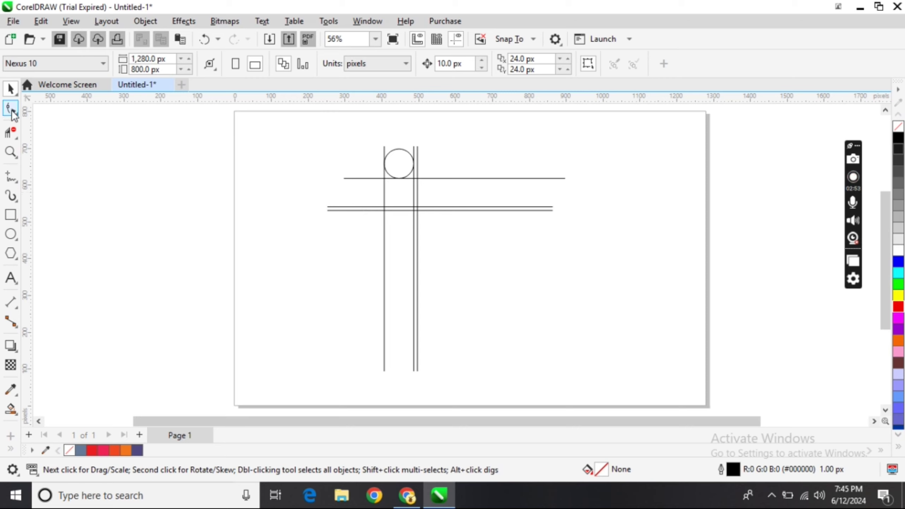
Step: Draw a circle about 77 px in diameter between the horizontal lines, touching the left side of the first vertical line
left_click(11, 234)
left_click_drag(384, 180, 360, 207)
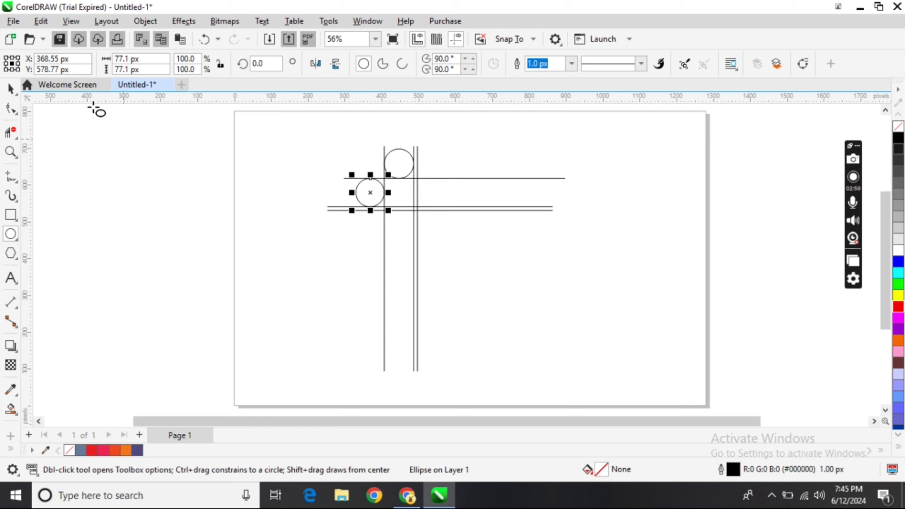
left_click(10, 89)
left_click(129, 144)
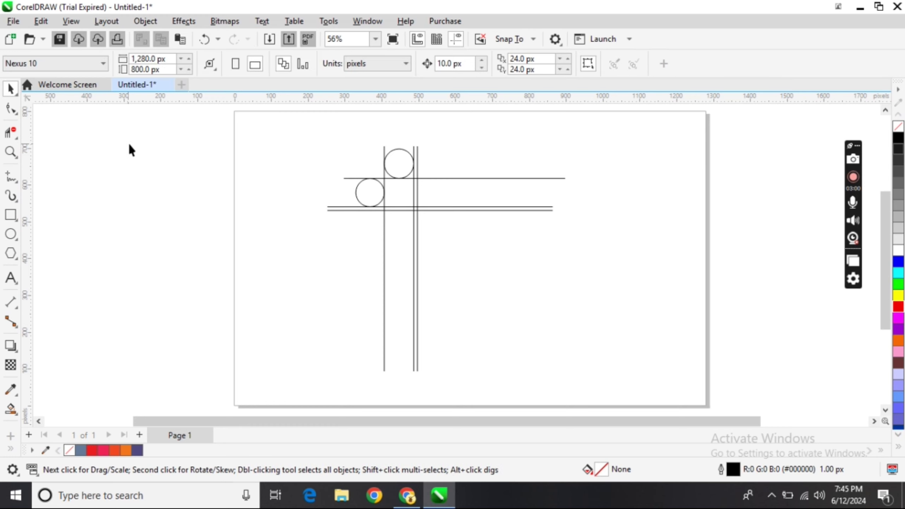
Step: Draw a large circle from the upper-left line intersection and add a smaller concentric copy scaled to meet the inner guide lines
left_click(8, 234)
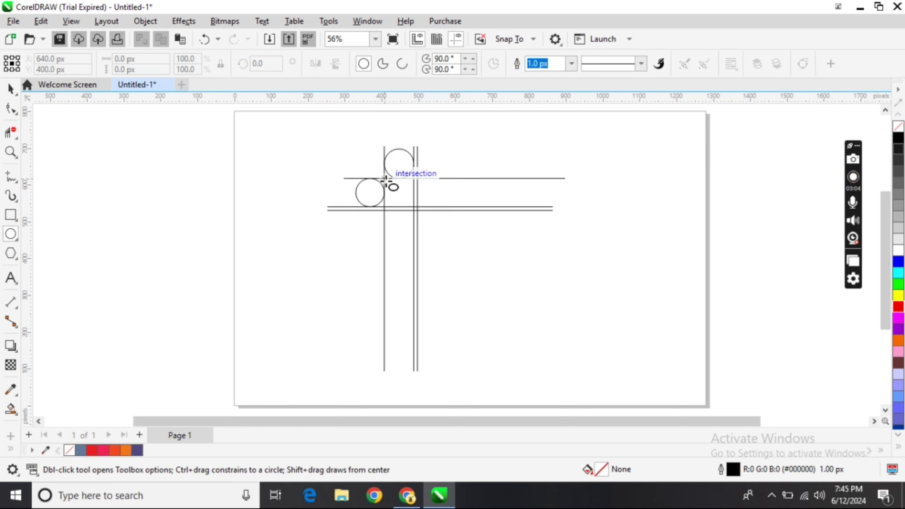
mouse_move(385, 179)
left_mouse_down()
mouse_move(517, 286)
mouse_move(461, 235)
mouse_move(451, 246)
left_mouse_up()
left_click(10, 89)
left_click_drag(522, 314, 516, 289)
left_click(557, 284)
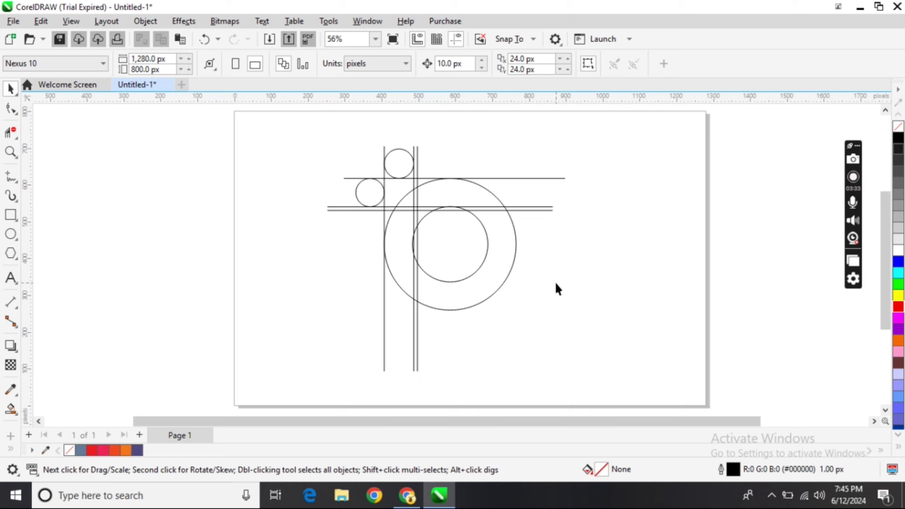
scroll(500, 274, "up", 1)
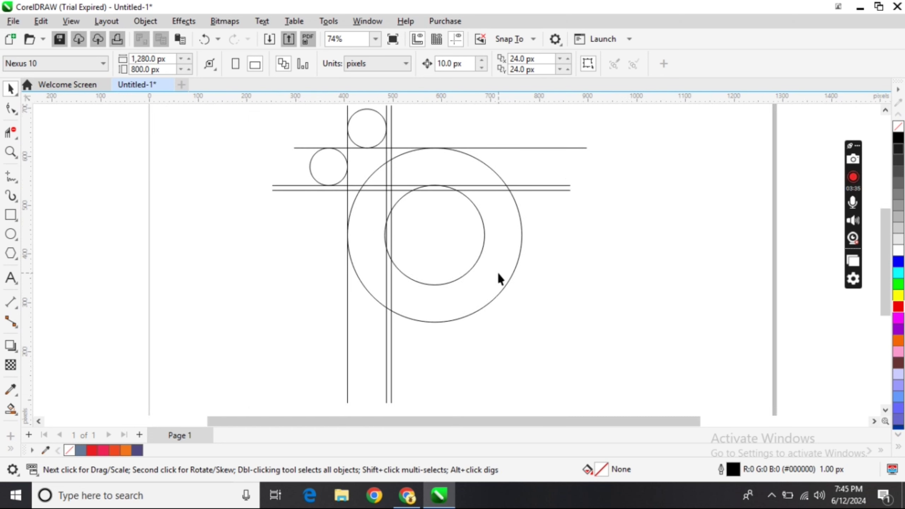
Step: Narrow the inner circle from its left side to about 201 px wide so it meets the second vertical line
left_click(462, 250)
left_click_drag(486, 287, 495, 290)
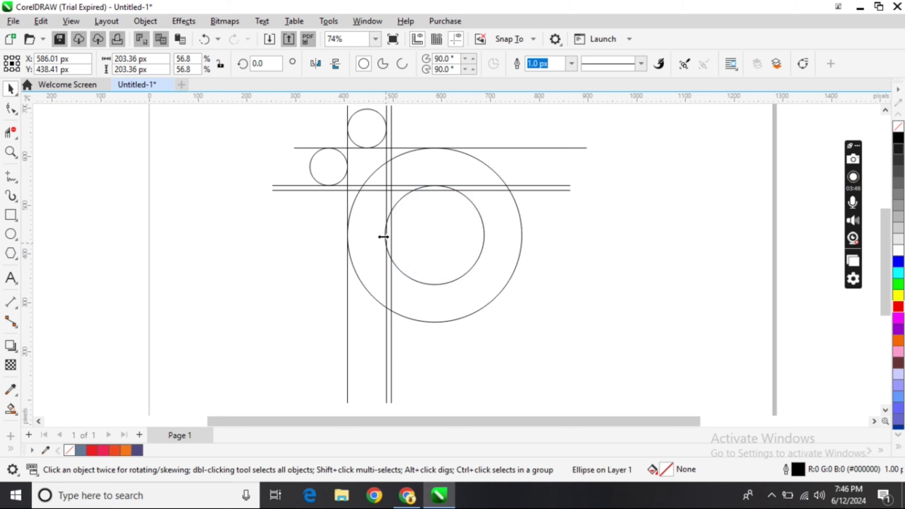
left_click_drag(383, 237, 384, 242)
left_click(266, 255)
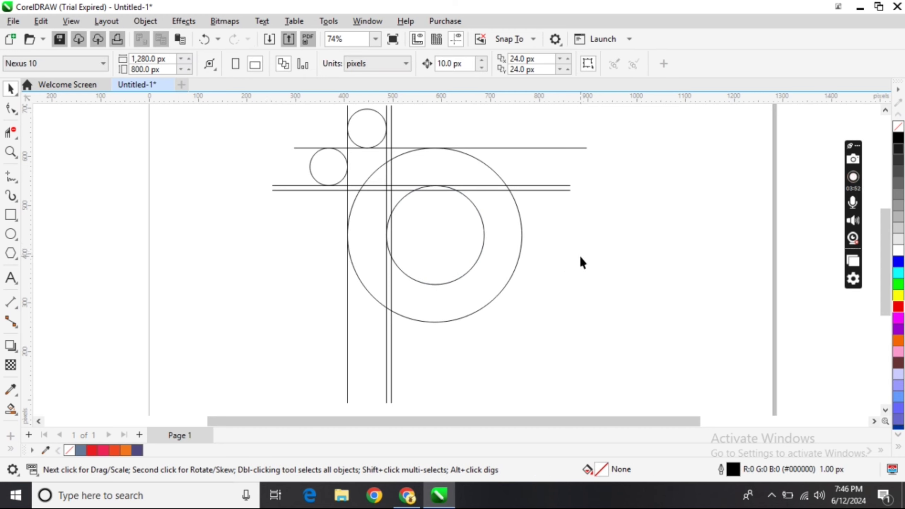
Step: Use Virtual Segment Delete to clear the segments inside the heart-shaped corner and the large circle's upper-left arc above the horizontal pair
left_click(10, 132)
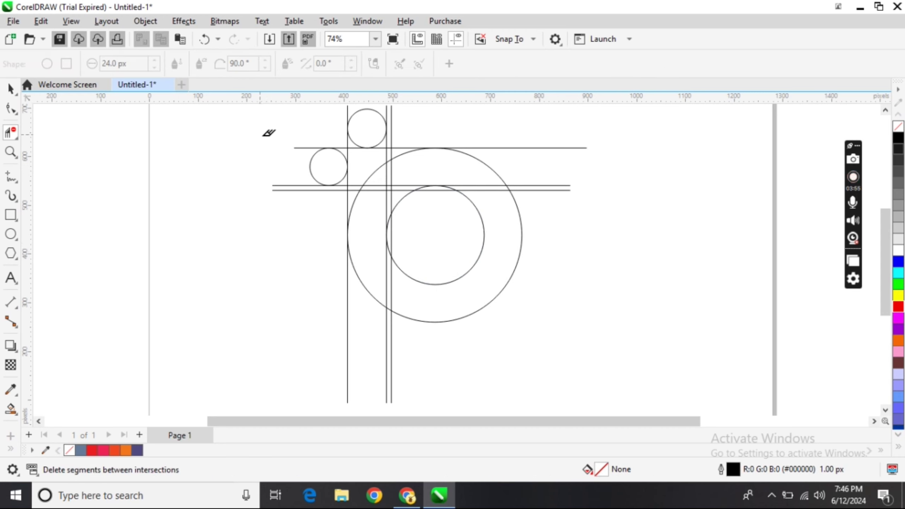
left_click_drag(368, 142, 372, 150)
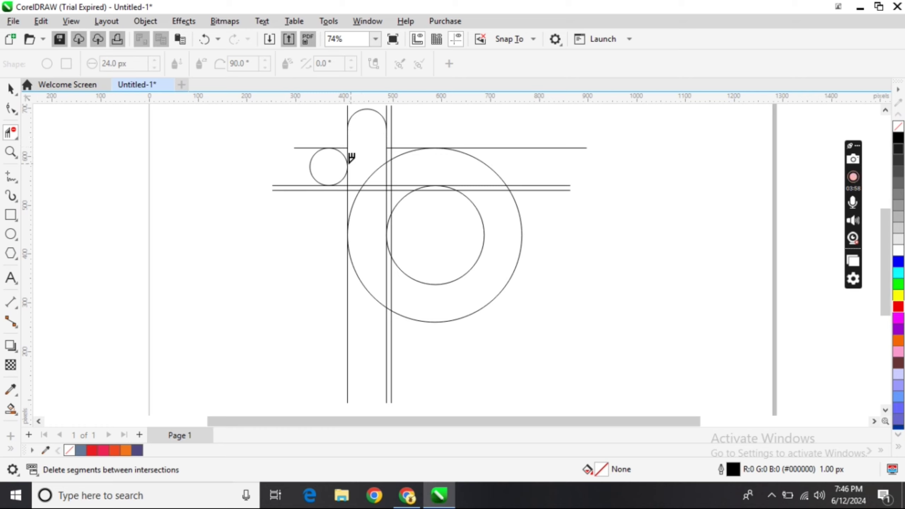
left_click(346, 170)
left_click(348, 158)
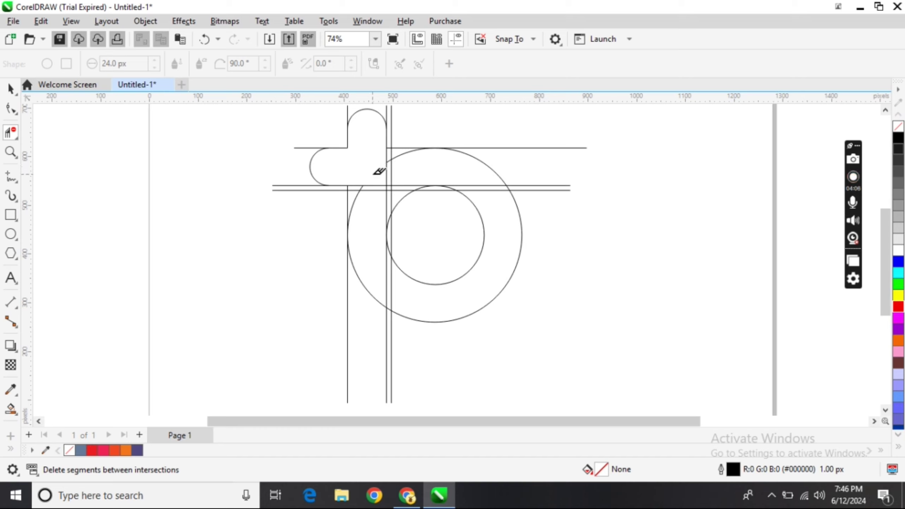
left_click(404, 150)
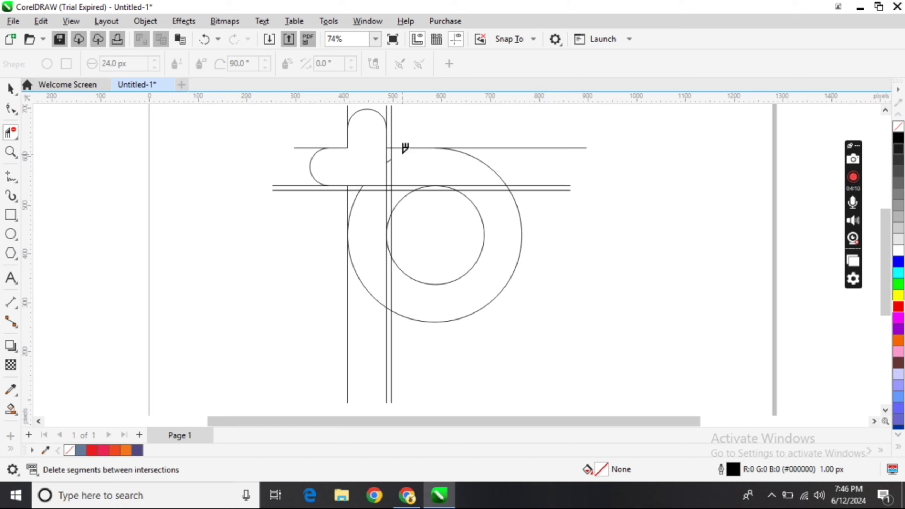
left_click(494, 191)
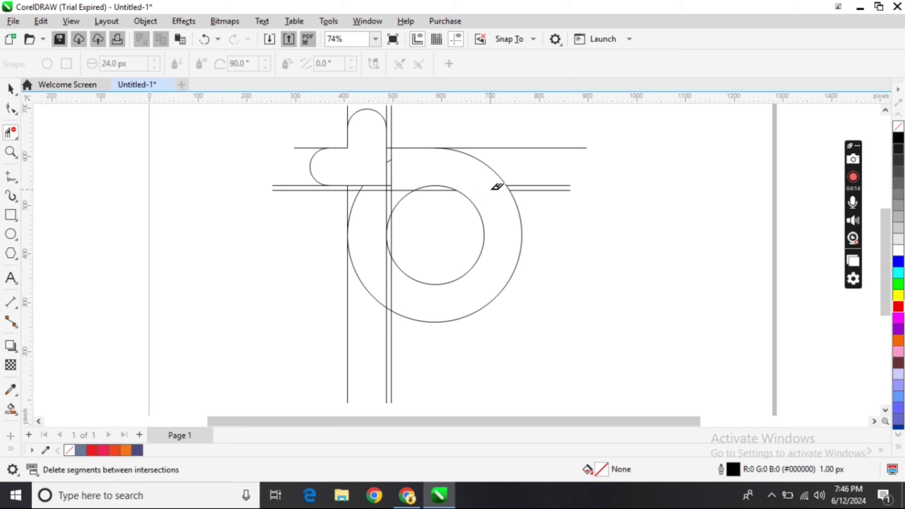
key("ctrl+z")
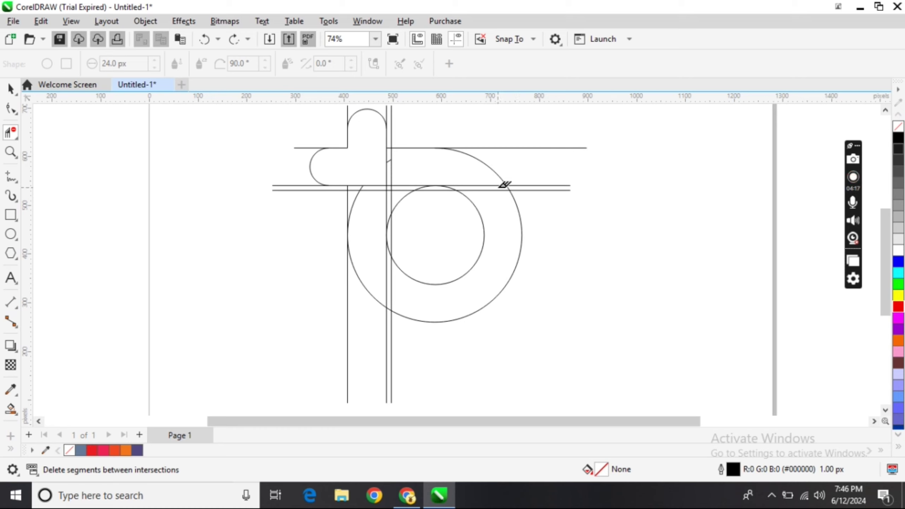
left_click(497, 185)
Step: Enlarge the inner circle very slightly to 200.72 by 203.49 px so it overlaps the upper line of the horizontal pair
left_click(11, 88)
left_click(453, 186)
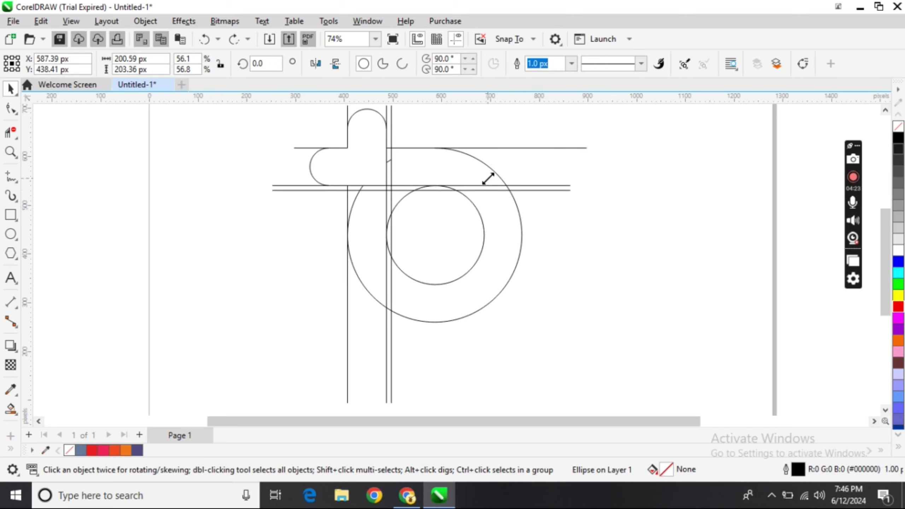
left_click_drag(487, 180, 489, 180)
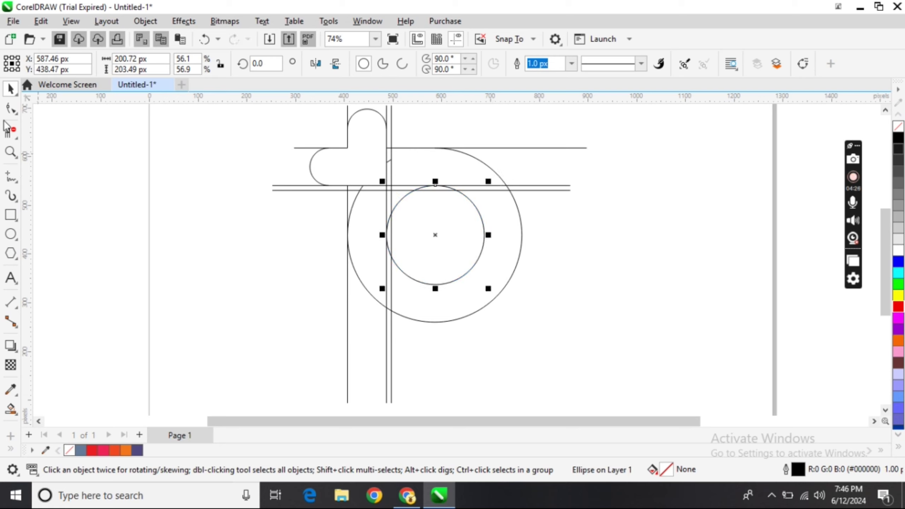
Step: Delete the horizontal and vertical line segments crossing the ring, plus the large circle's left arc beside the first vertical line
left_click(10, 132)
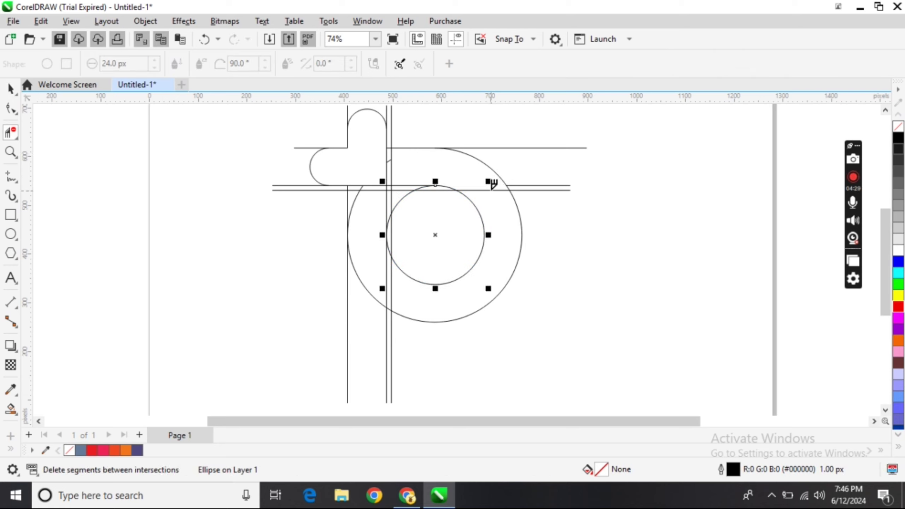
left_click(493, 188)
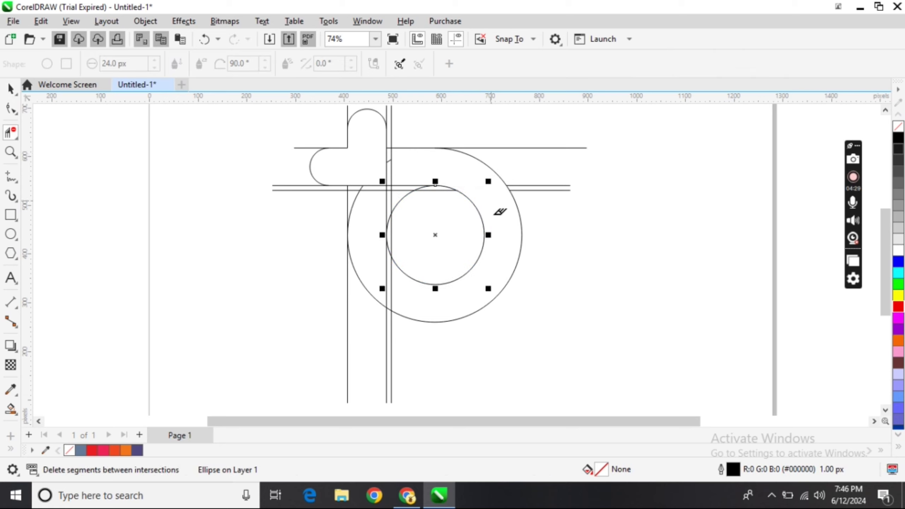
left_click(389, 283)
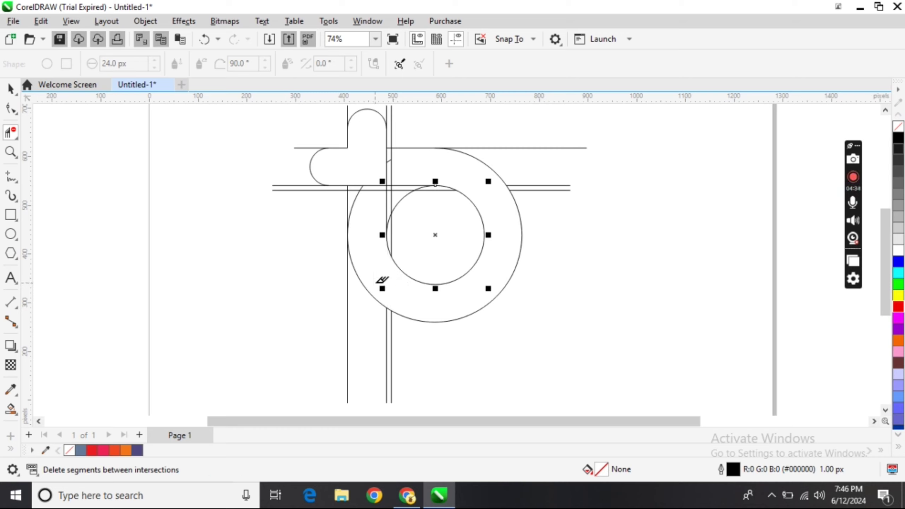
left_click(349, 202)
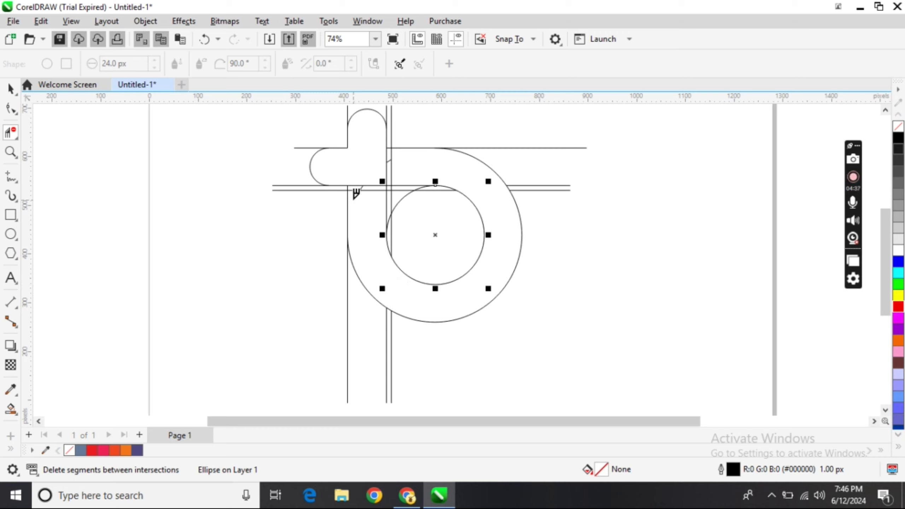
left_click(8, 90)
left_click(220, 236)
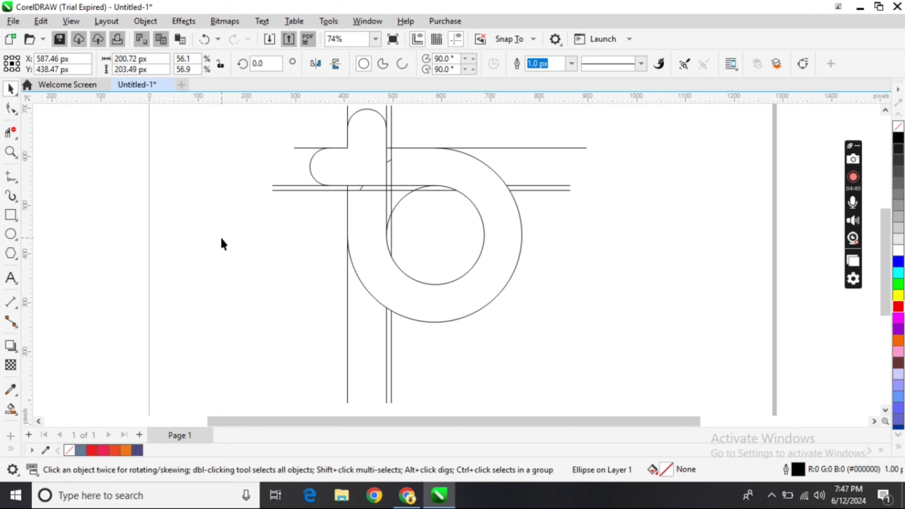
Step: Smart Fill the ring band and the heart-shaped corner with slate blue and no outline
left_click(11, 408)
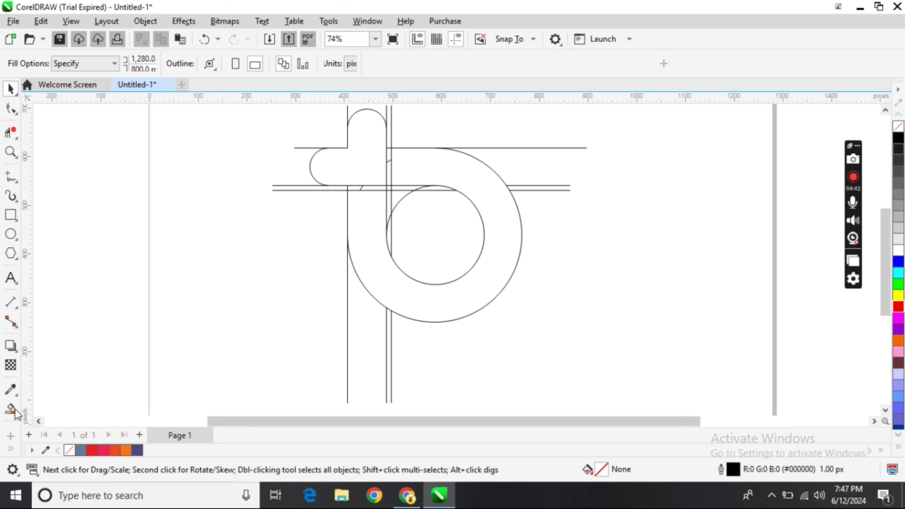
left_click(408, 304)
left_click(369, 169)
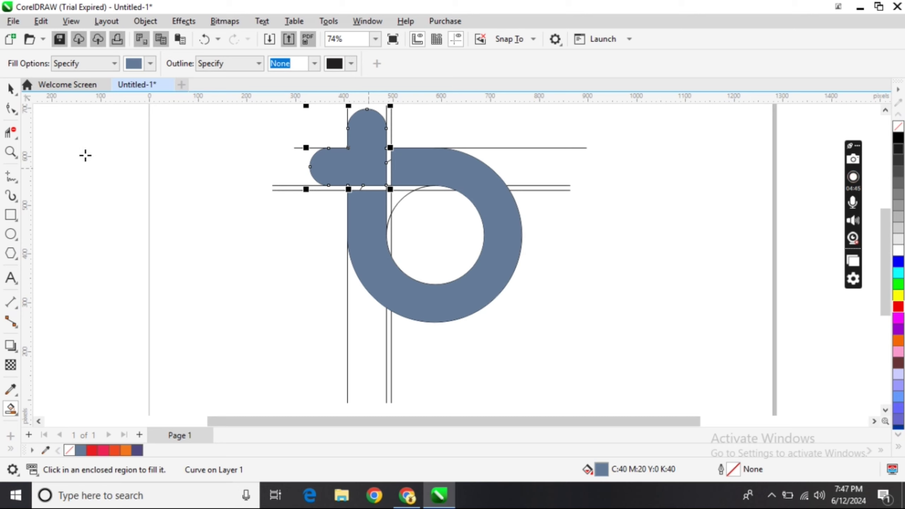
Step: Select both filled shapes and move them clear of the construction lines, toward the page's right edge
left_click(11, 89)
left_click(435, 310)
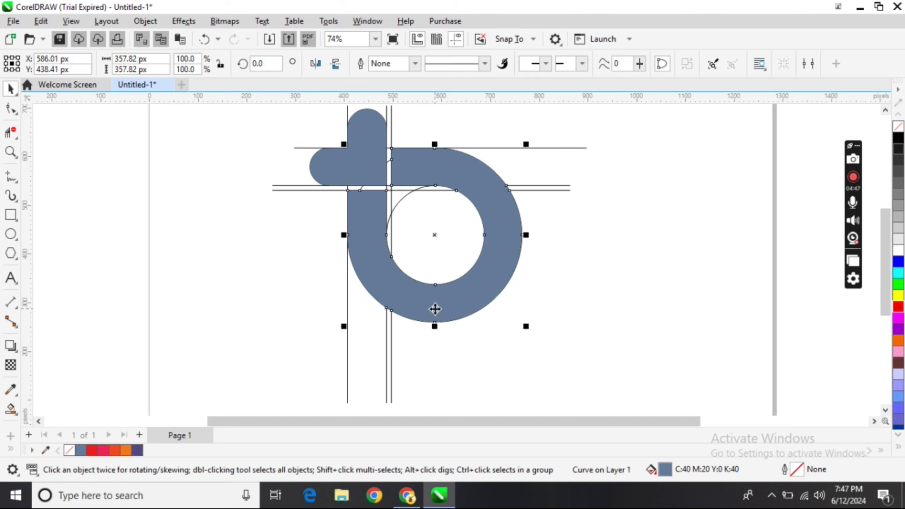
left_click(350, 161, "shift")
left_click_drag(494, 240, 687, 273)
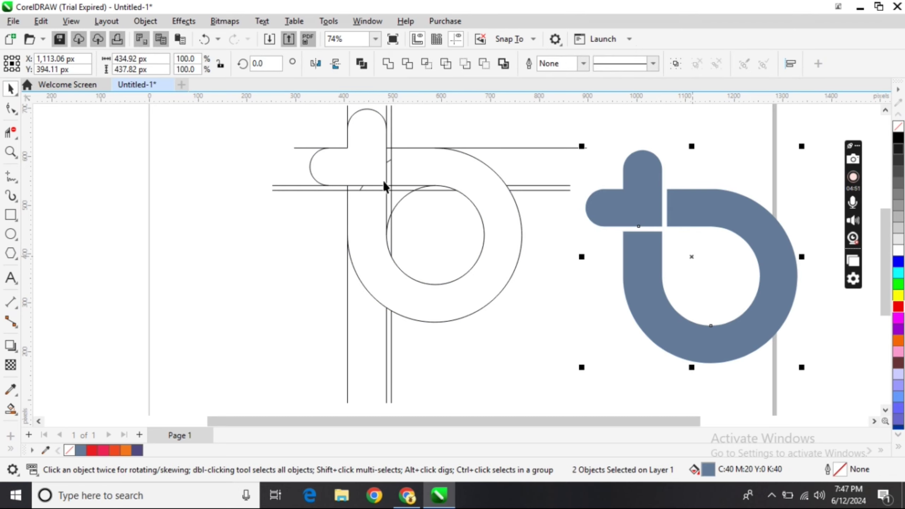
Step: Select all the construction lines and circles and delete them, keeping only the filled logo shapes
scroll(290, 122, "down", 2)
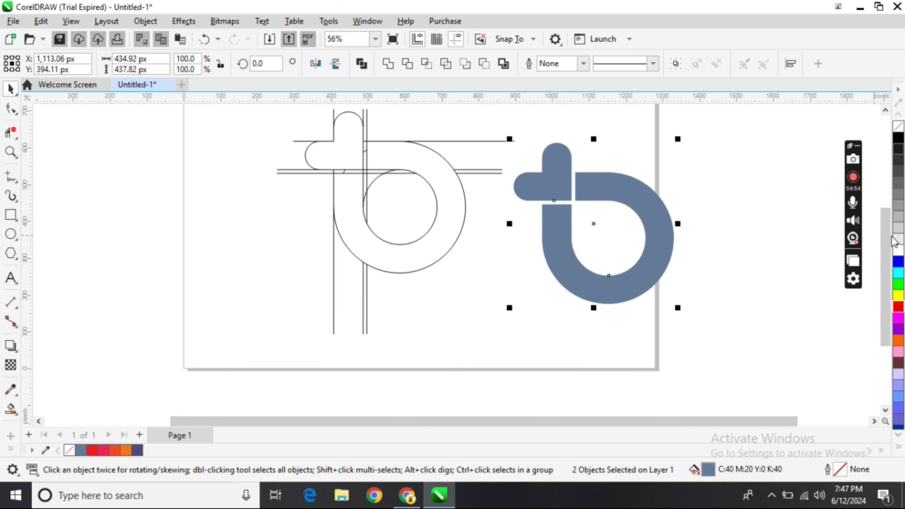
scroll(888, 231, "up", 1)
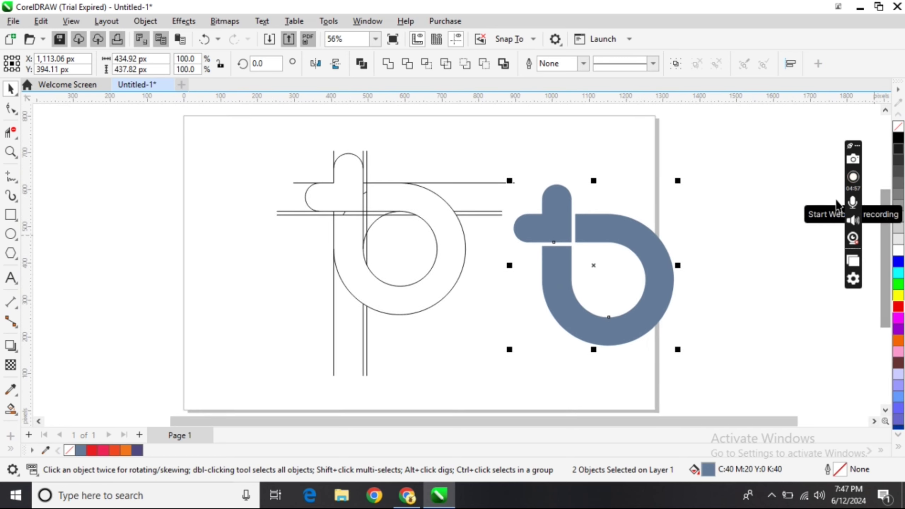
left_click_drag(259, 133, 360, 275)
left_click_drag(517, 371, 528, 387)
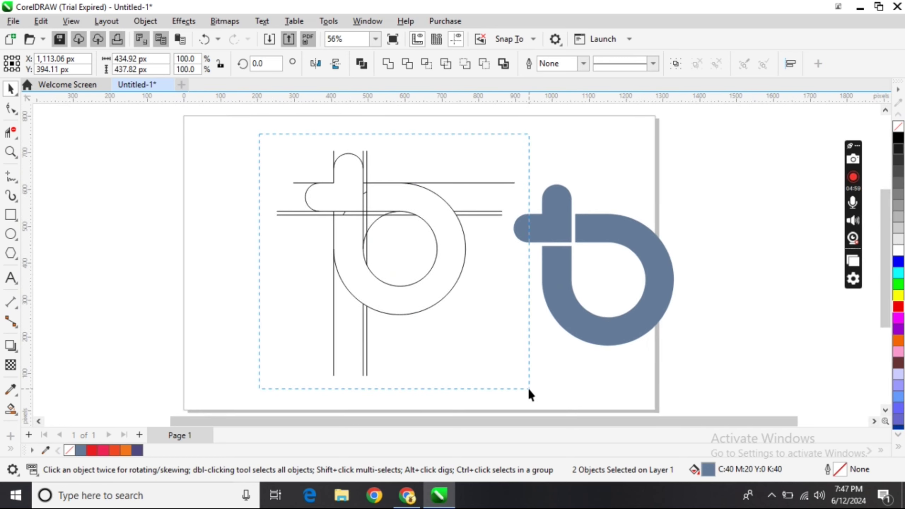
key("Delete")
Step: Move the two logo shapes together to the middle of the page
left_click_drag(476, 158, 642, 330)
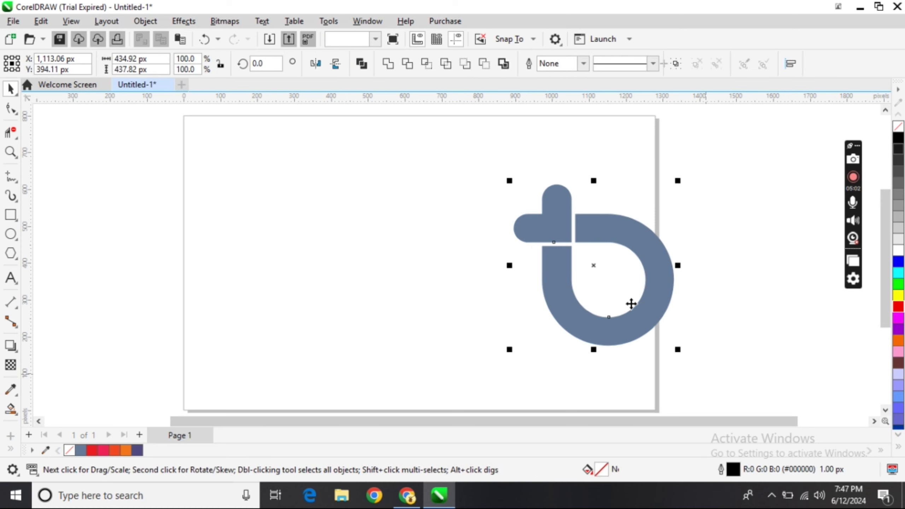
left_click_drag(596, 262, 412, 250)
left_click(552, 252)
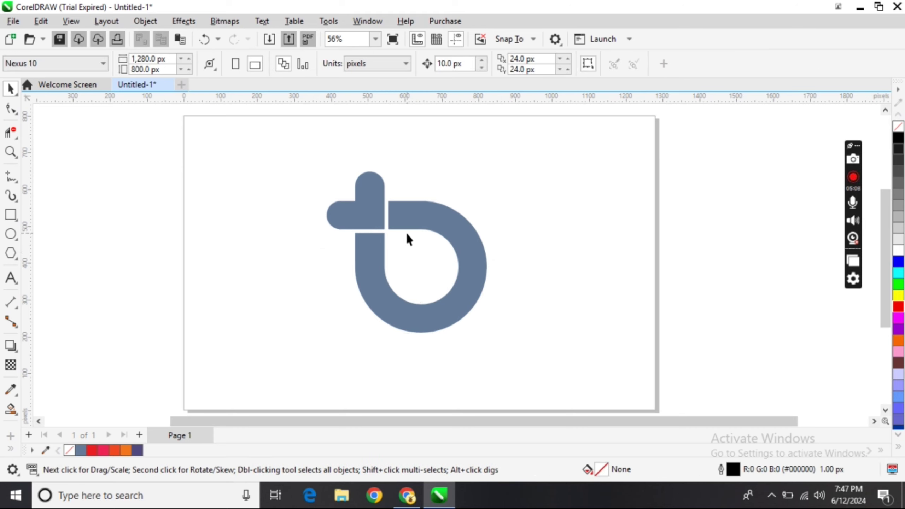
Step: Apply a linear fountain fill to the ring, running from red at its bottom to pink at its top
left_click(383, 291)
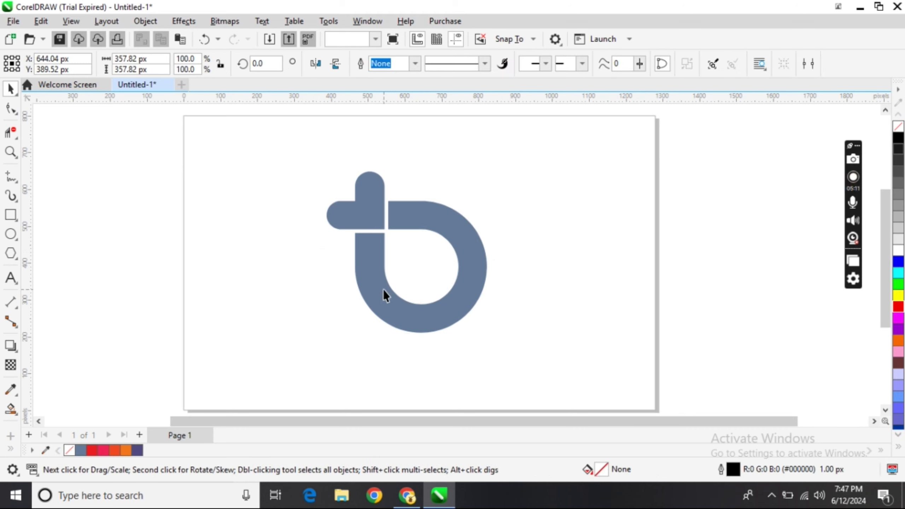
left_click(18, 415)
left_click(61, 409)
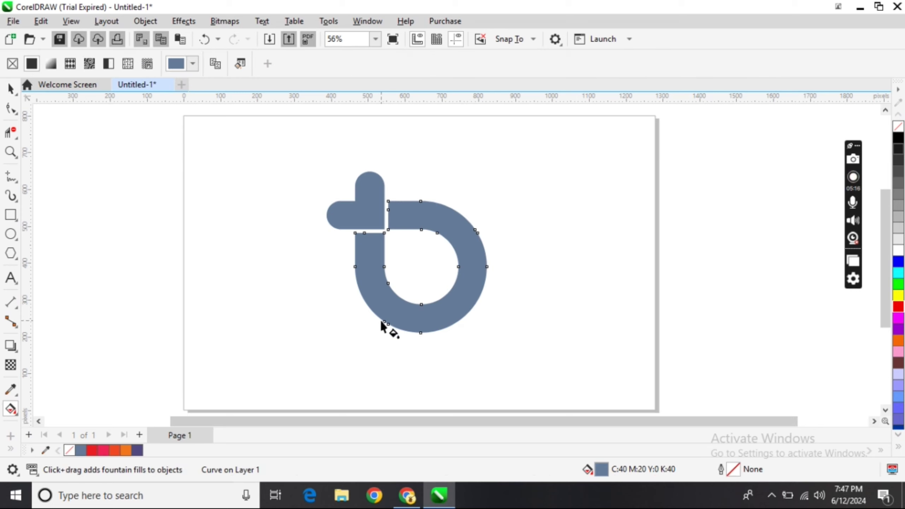
left_click_drag(380, 319, 461, 207)
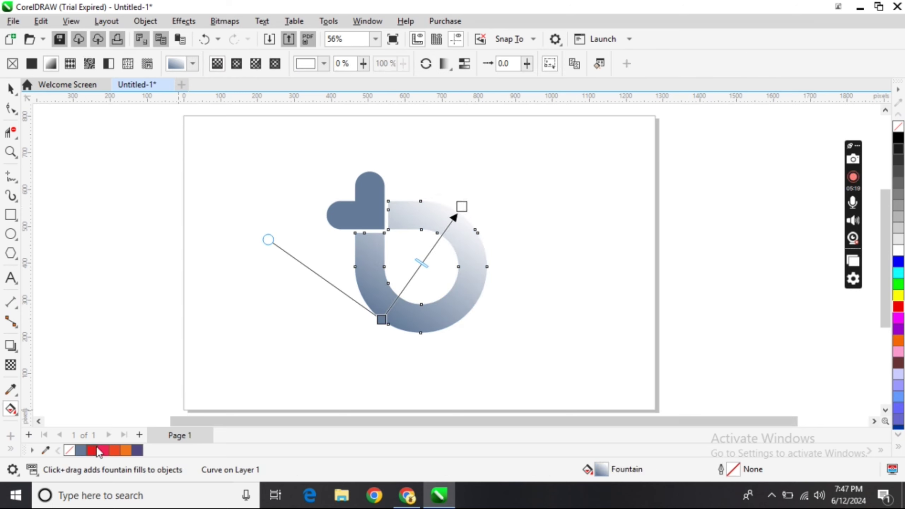
left_click_drag(99, 452, 382, 321)
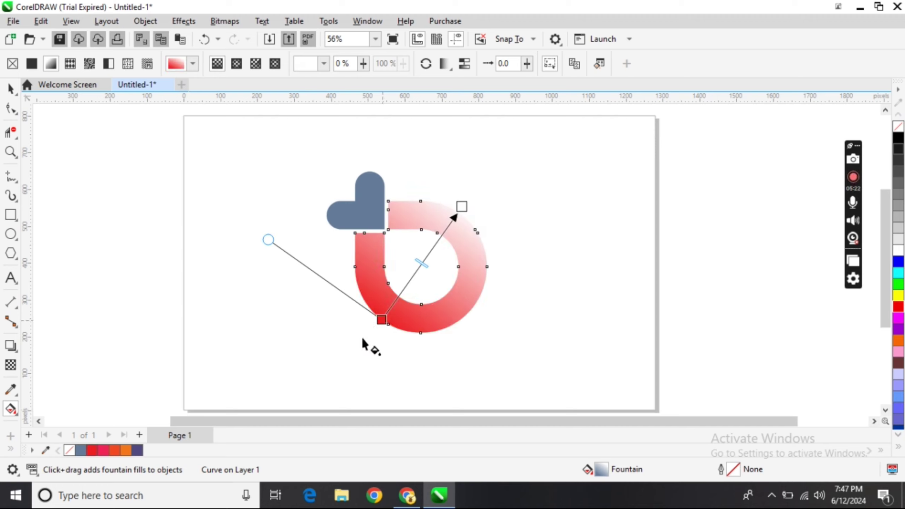
left_click_drag(104, 456, 434, 203)
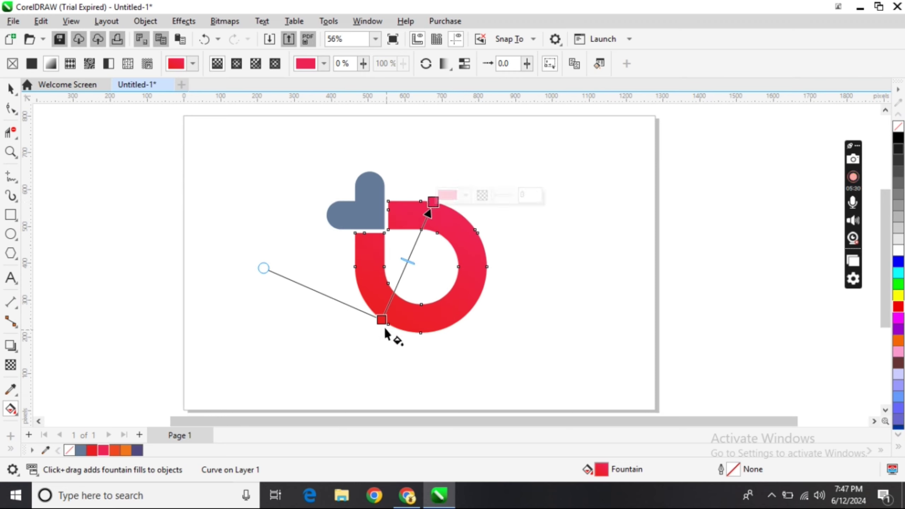
left_click_drag(382, 320, 410, 332)
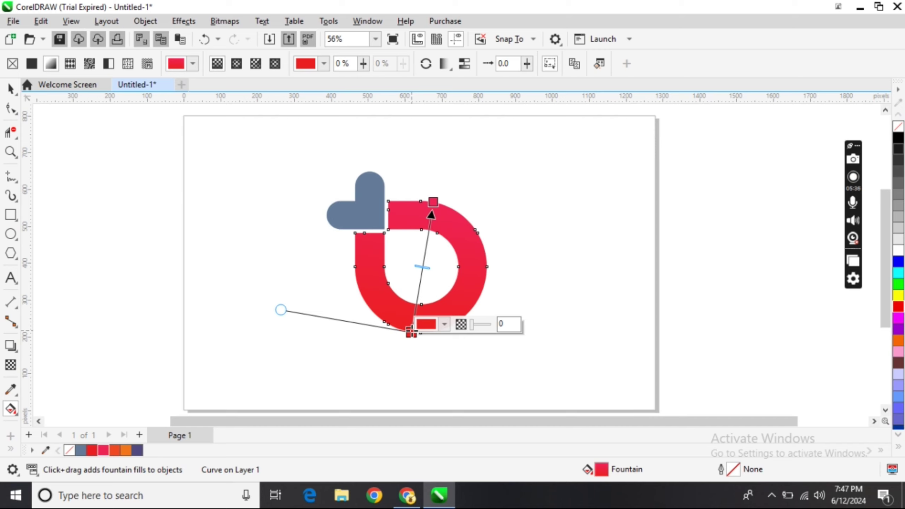
Step: Apply a linear fountain fill to the heart shape, from orange-red at its inner corner to orange at its notch
left_click(355, 213)
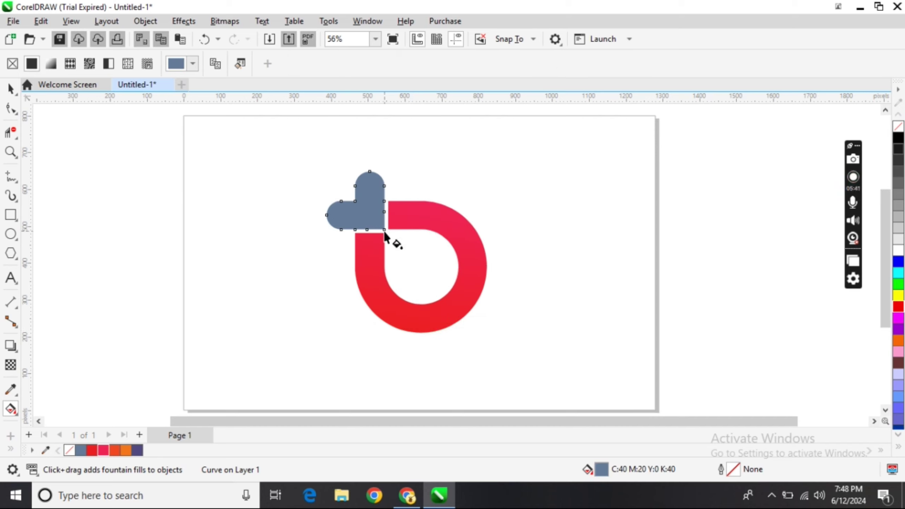
left_click_drag(383, 231, 356, 206)
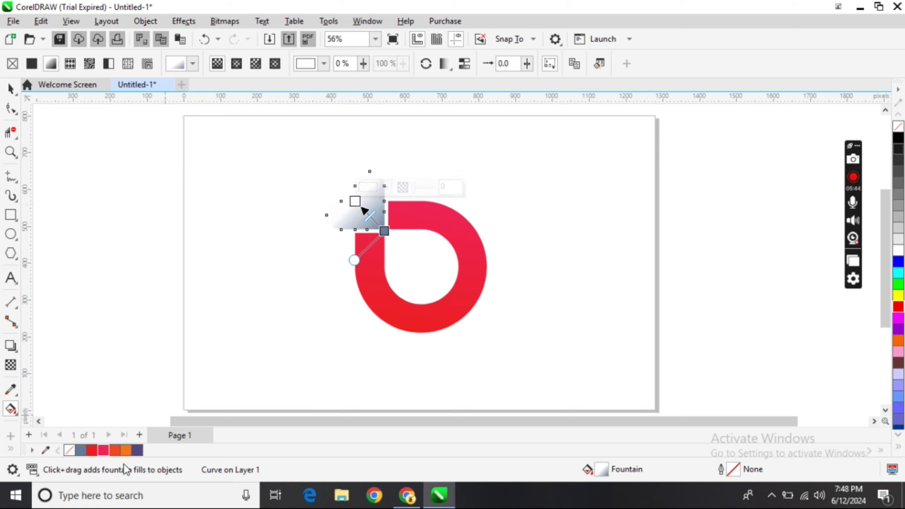
left_click_drag(129, 450, 355, 201)
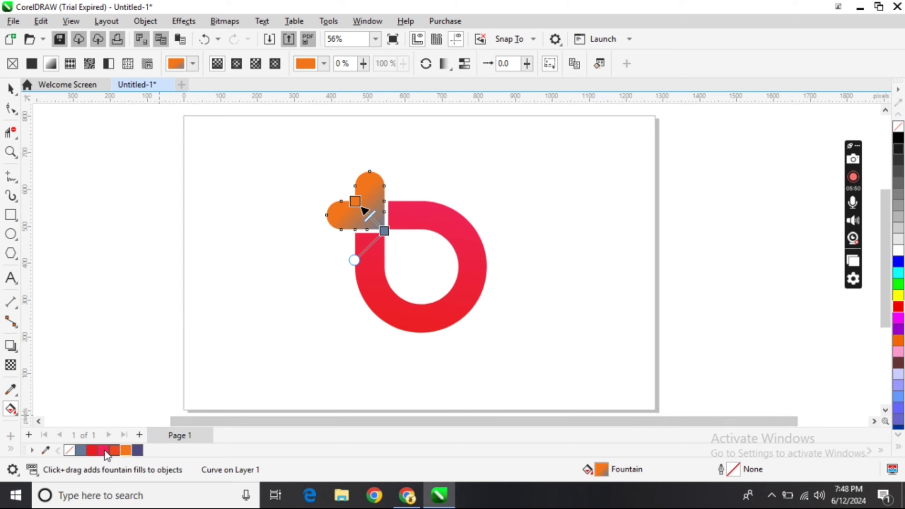
left_click_drag(114, 450, 384, 233)
key("space")
left_click(243, 200)
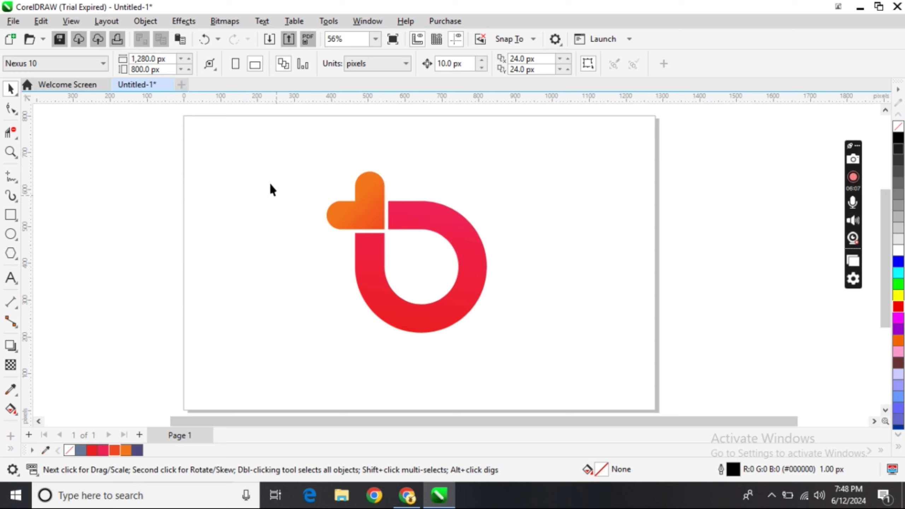
left_click_drag(354, 203, 578, 317)
left_click(395, 148)
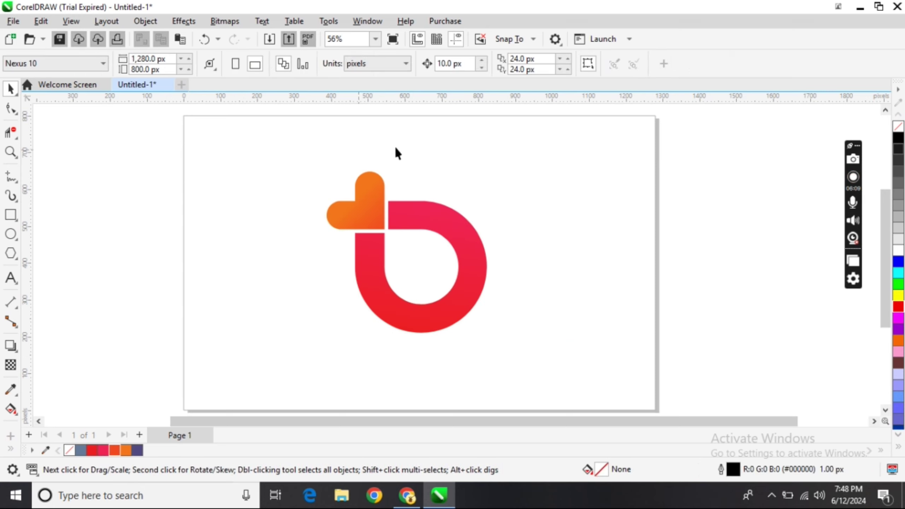